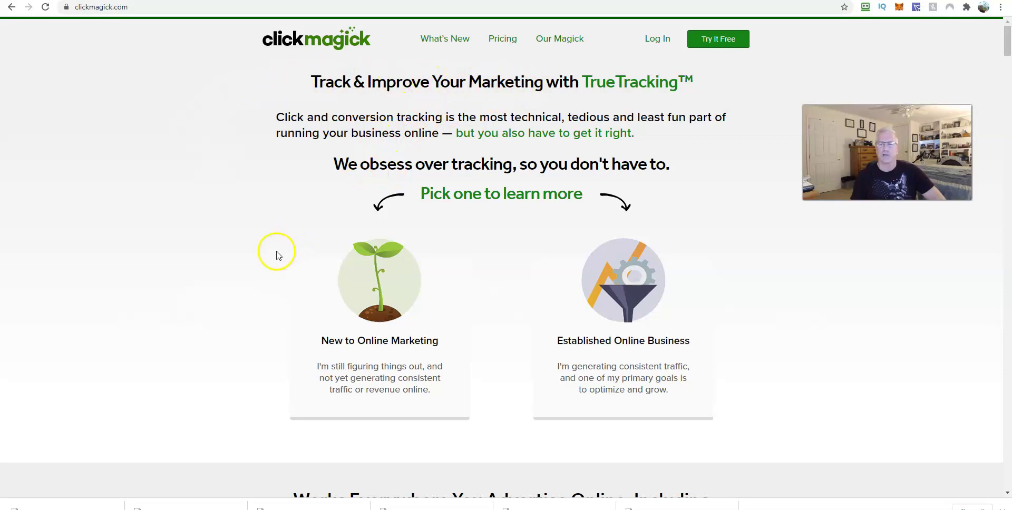
Review the ClickMagick homepage from the introduction through the sales funnel, cross-device, offline sales and ad network feature sections.
scroll(277, 247, "down", 1)
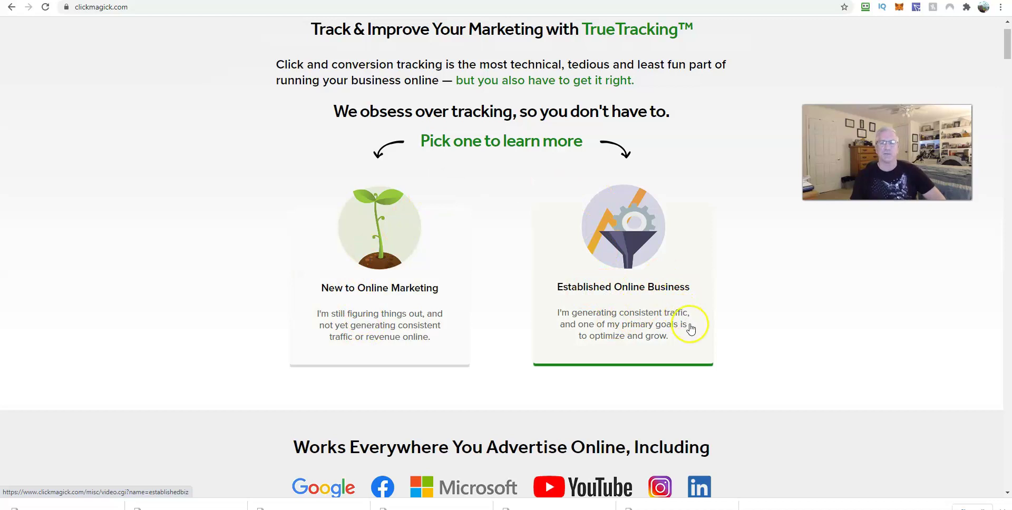
scroll(744, 337, "down", 1)
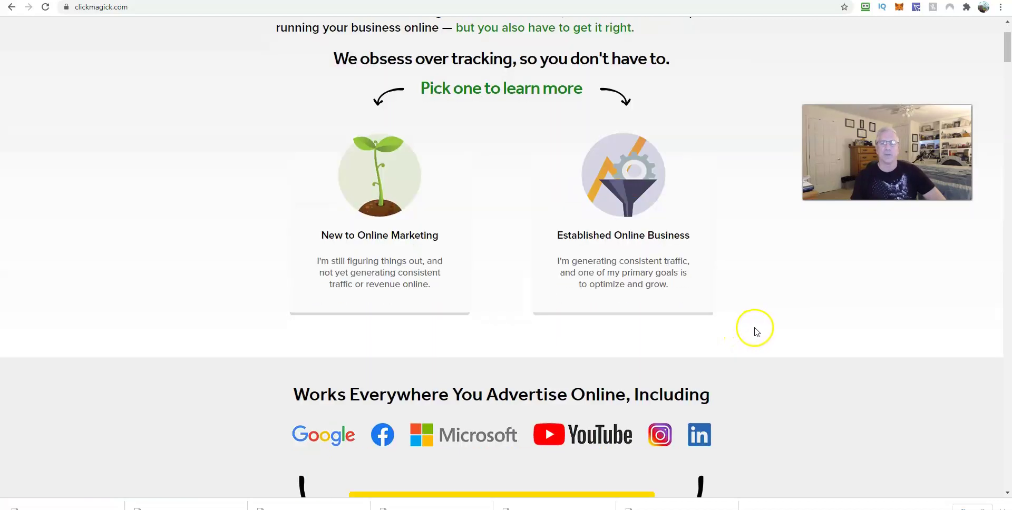
scroll(755, 333, "down", 1)
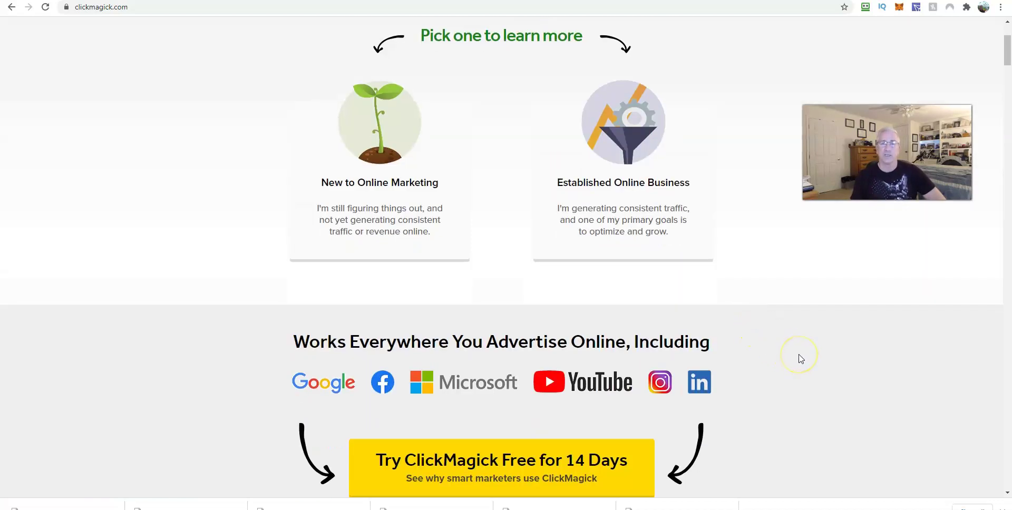
scroll(799, 357, "down", 4)
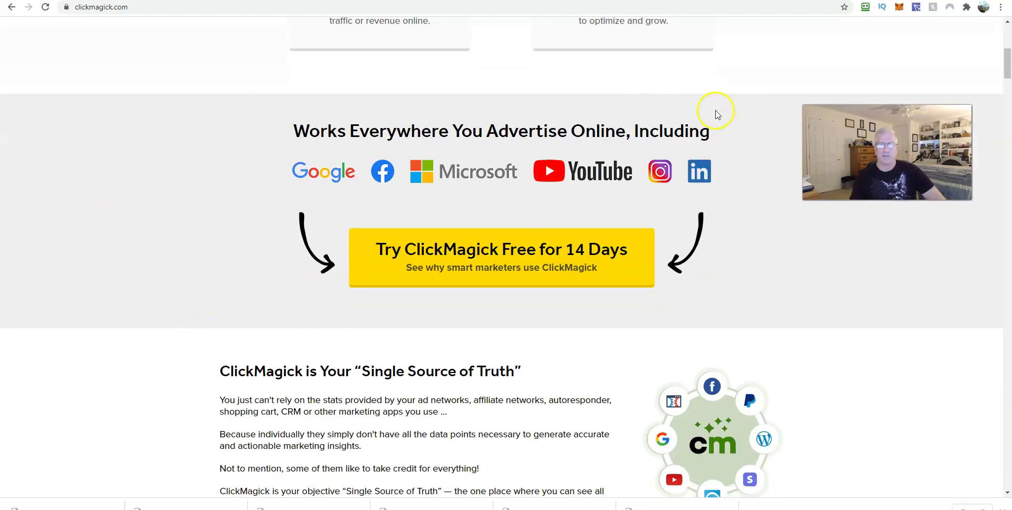
scroll(84, 181, "down", 6)
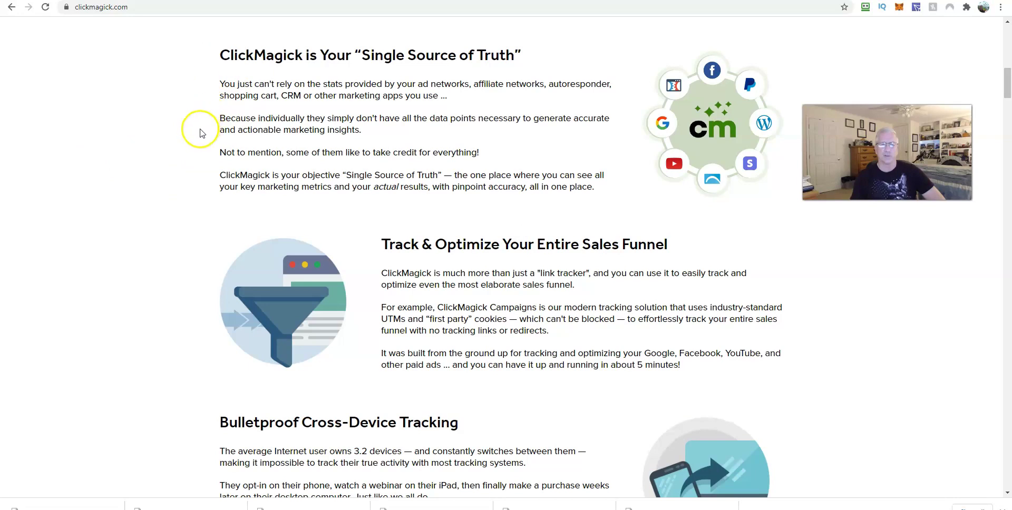
scroll(197, 132, "down", 1)
scroll(190, 138, "down", 1)
scroll(192, 139, "down", 1)
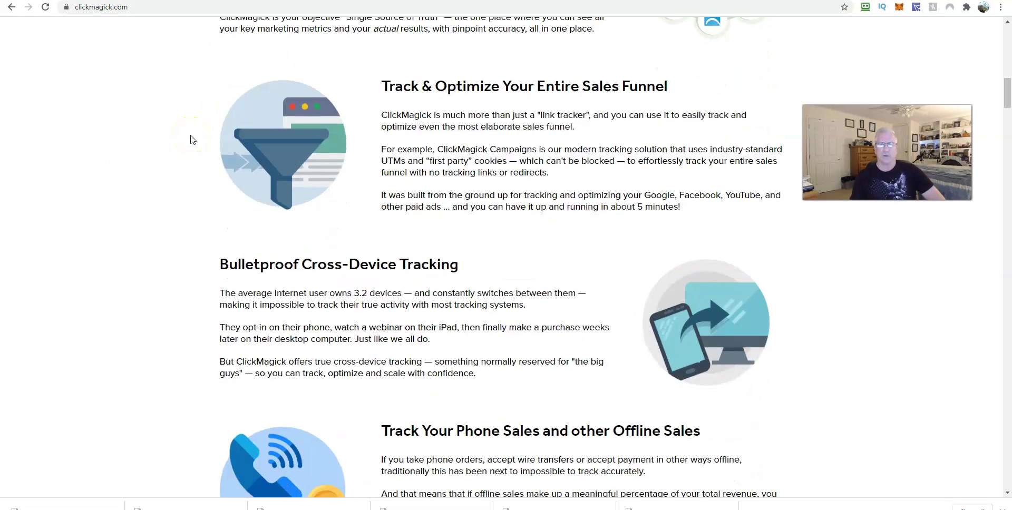
scroll(187, 140, "down", 1)
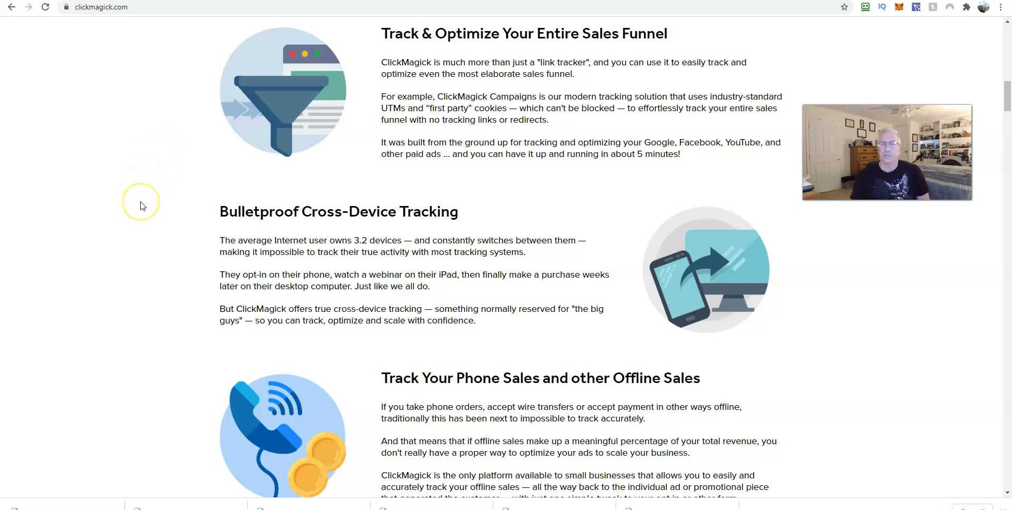
scroll(174, 187, "down", 2)
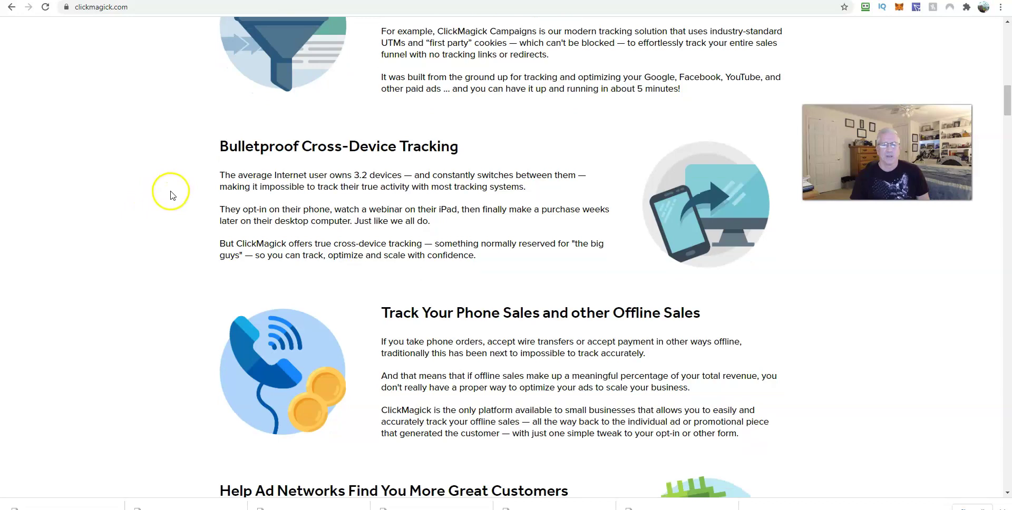
scroll(174, 188, "down", 1)
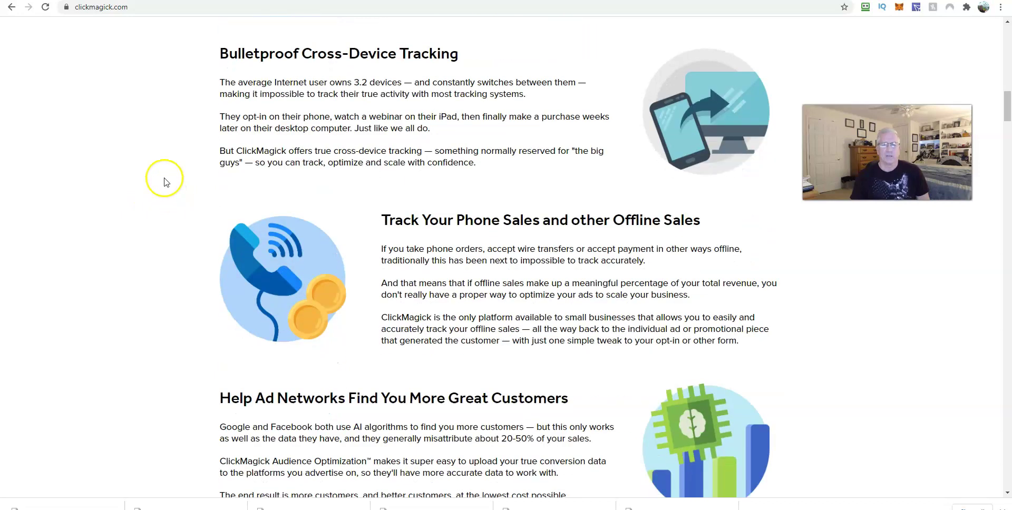
scroll(363, 174, "down", 3)
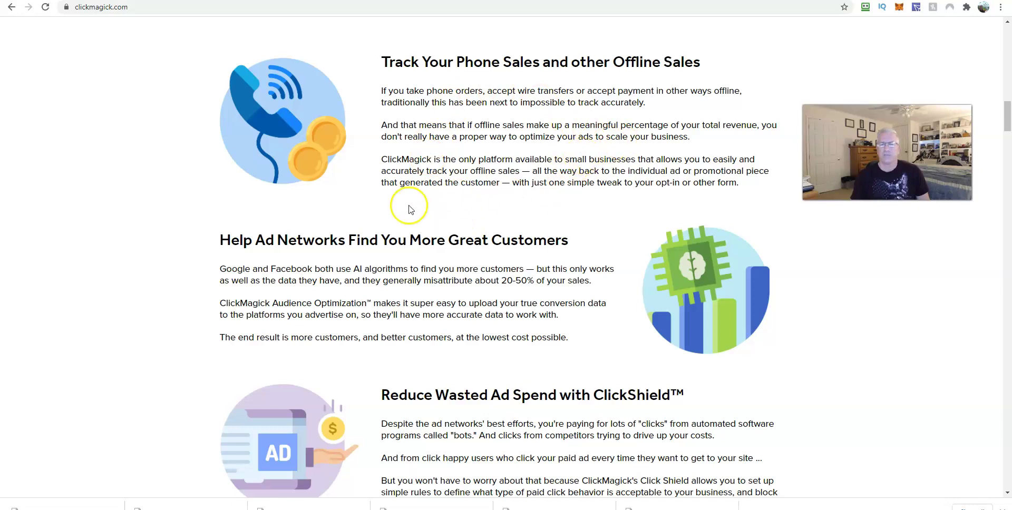
scroll(193, 233, "down", 1)
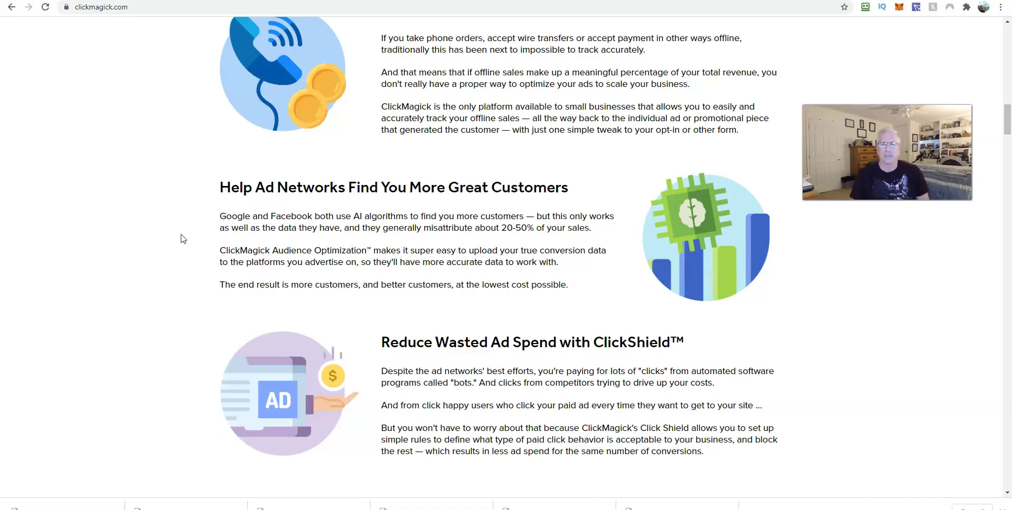
Read the remaining homepage feature sections, from ClickShield and split testing through bot filtering, the knowledge base and 24/7 support.
scroll(183, 238, "down", 5)
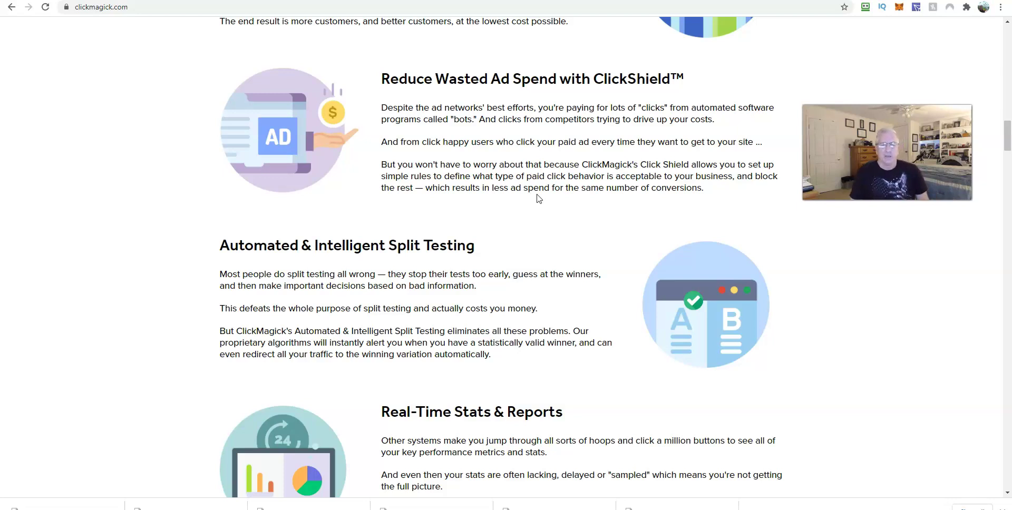
scroll(359, 274, "down", 2)
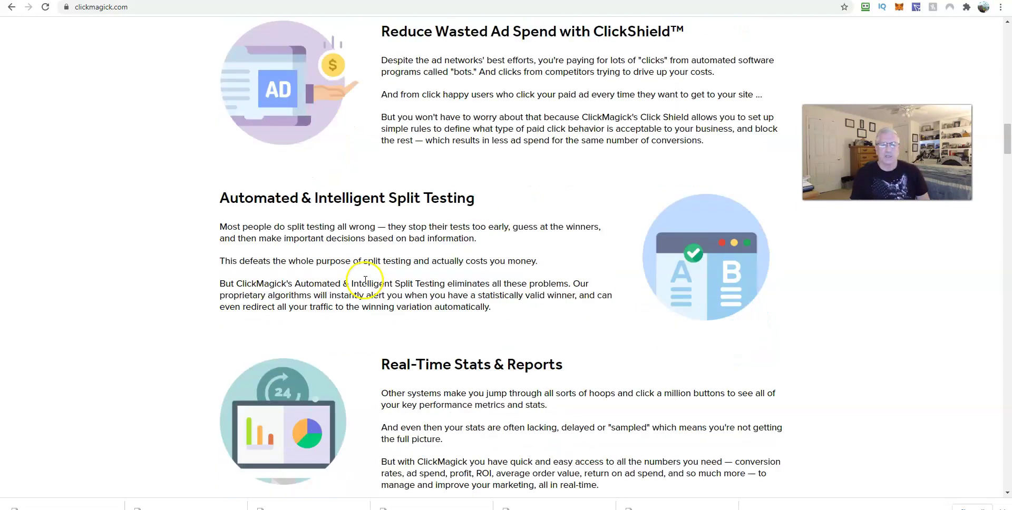
scroll(363, 261, "down", 1)
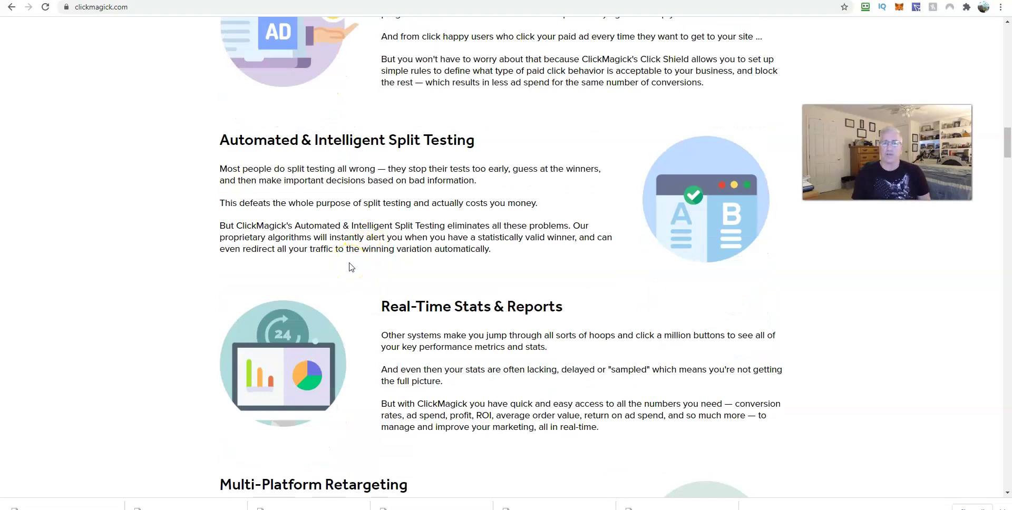
scroll(357, 260, "down", 3)
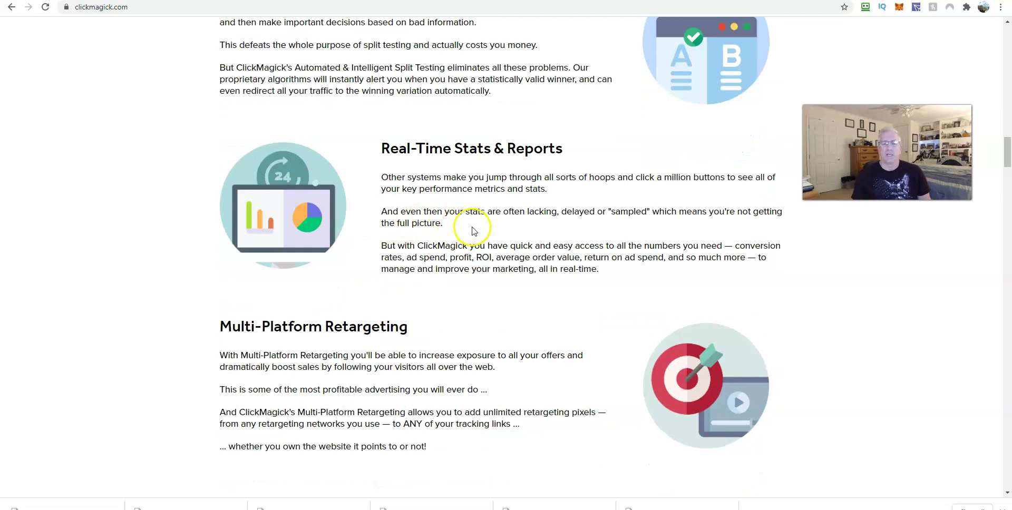
scroll(472, 231, "down", 4)
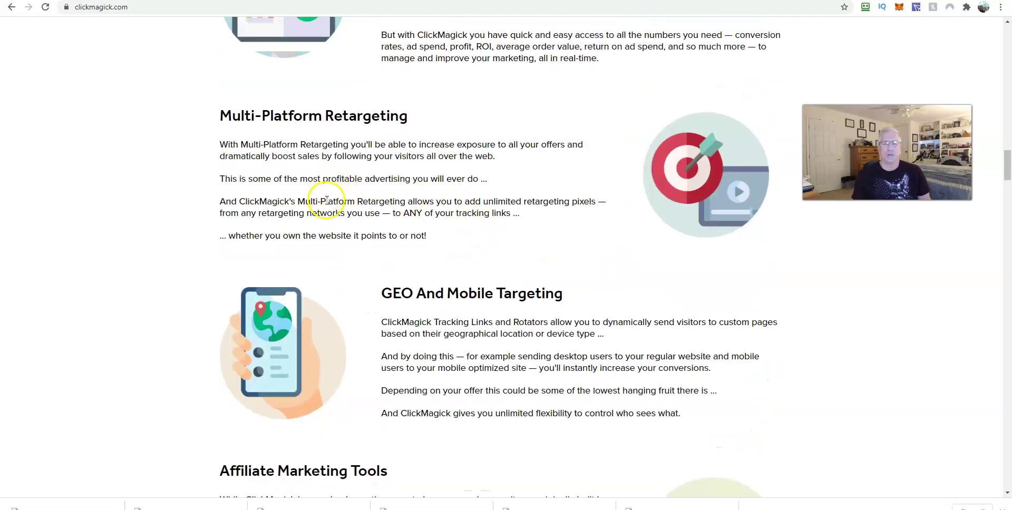
scroll(437, 176, "down", 4)
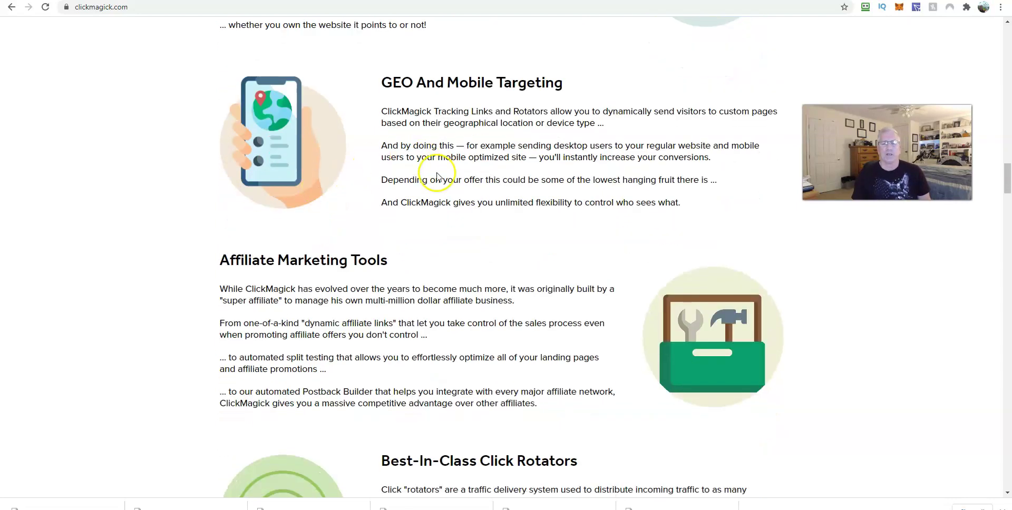
scroll(481, 226, "down", 4)
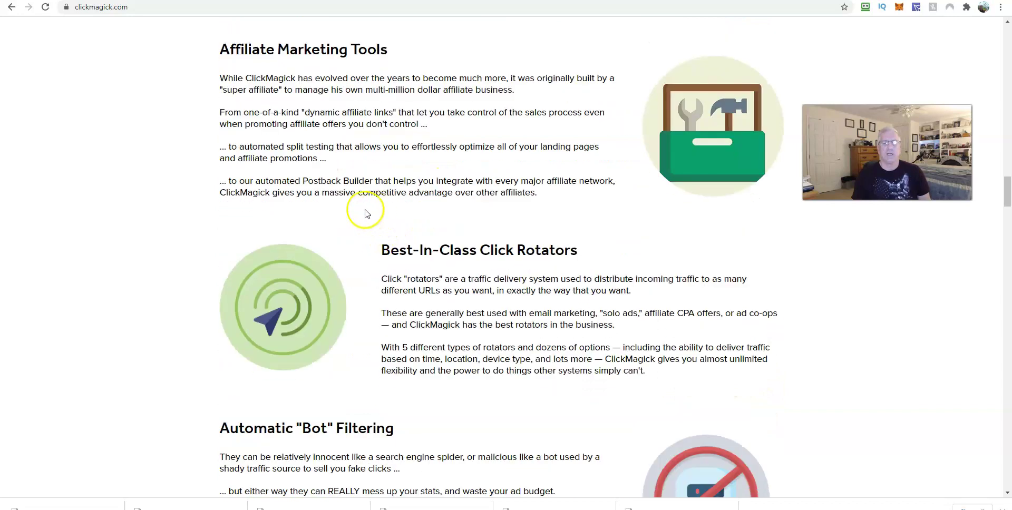
scroll(334, 196, "down", 6)
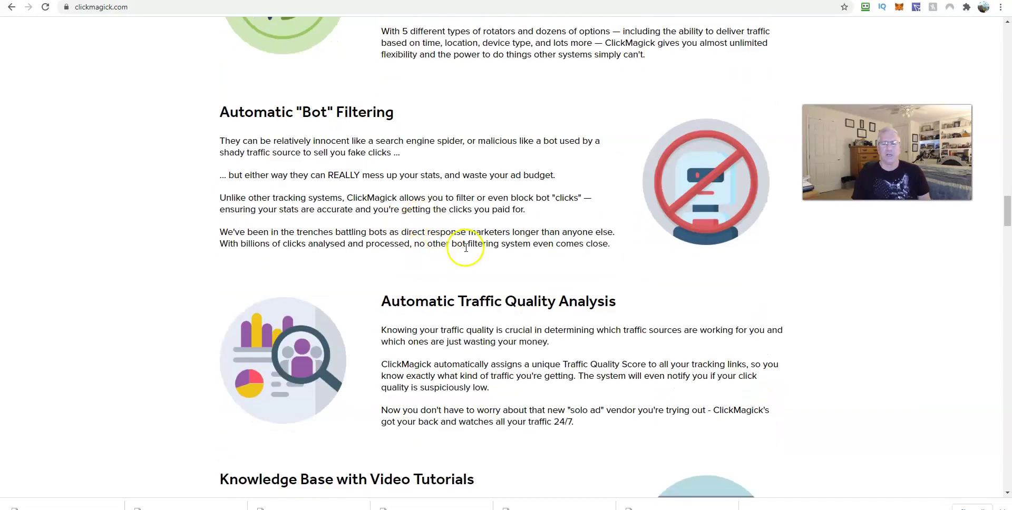
scroll(466, 247, "down", 2)
scroll(553, 290, "down", 3)
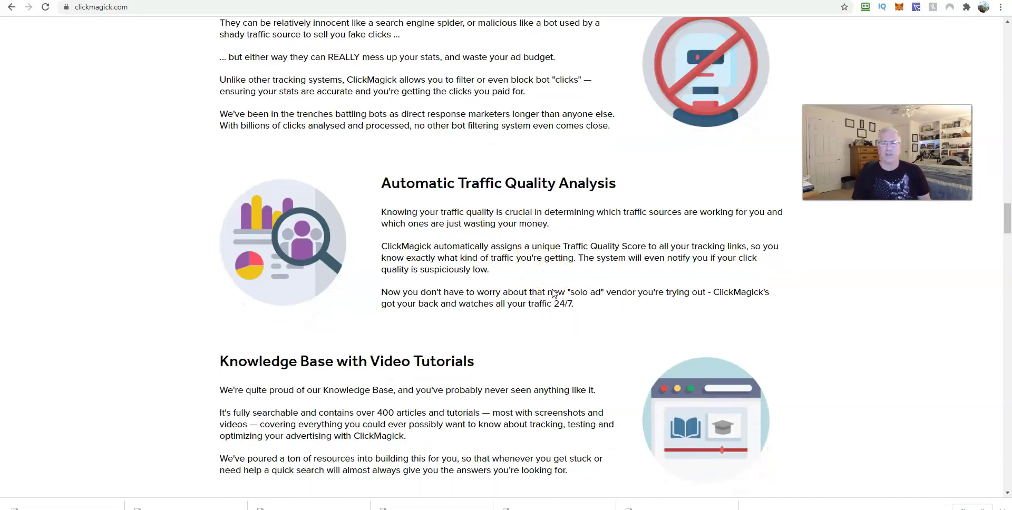
scroll(554, 283, "down", 2)
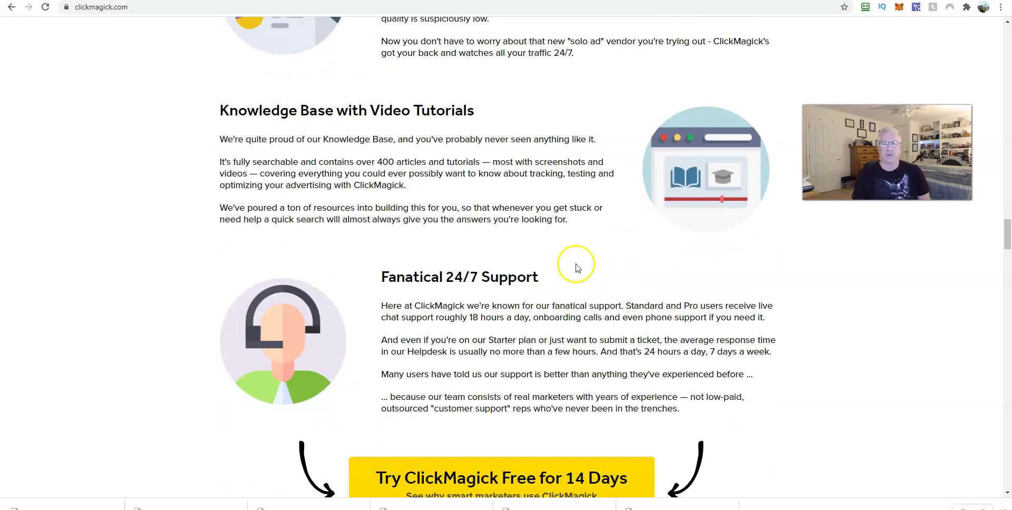
scroll(578, 268, "down", 4)
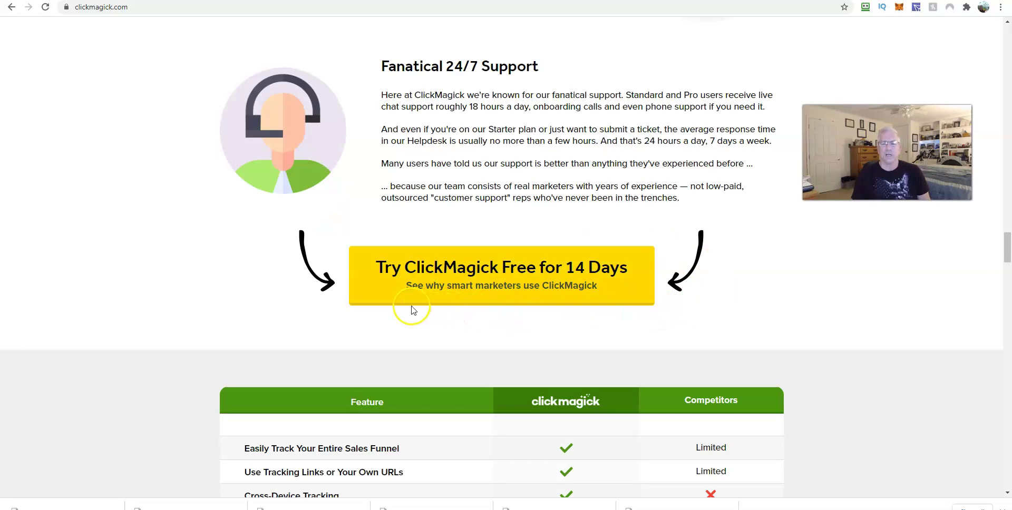
Examine the feature comparison table between ClickMagick and its competitors, and return to the start of the homepage.
scroll(614, 323, "down", 8)
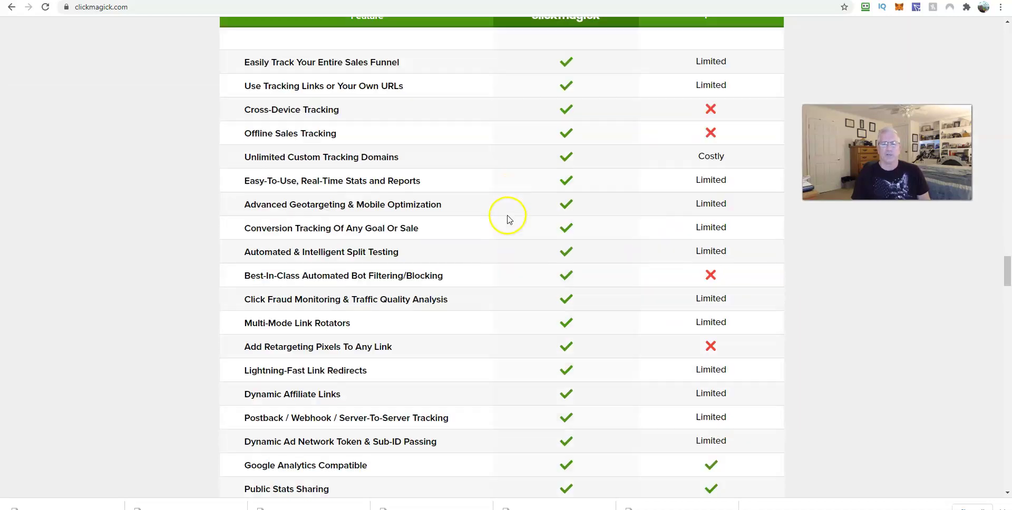
scroll(303, 118, "up", 1)
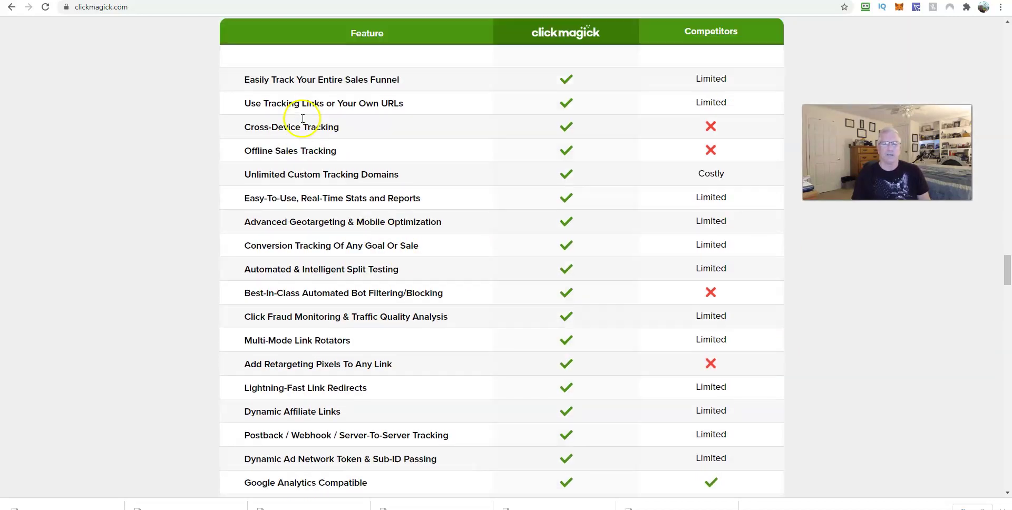
scroll(256, 158, "down", 3)
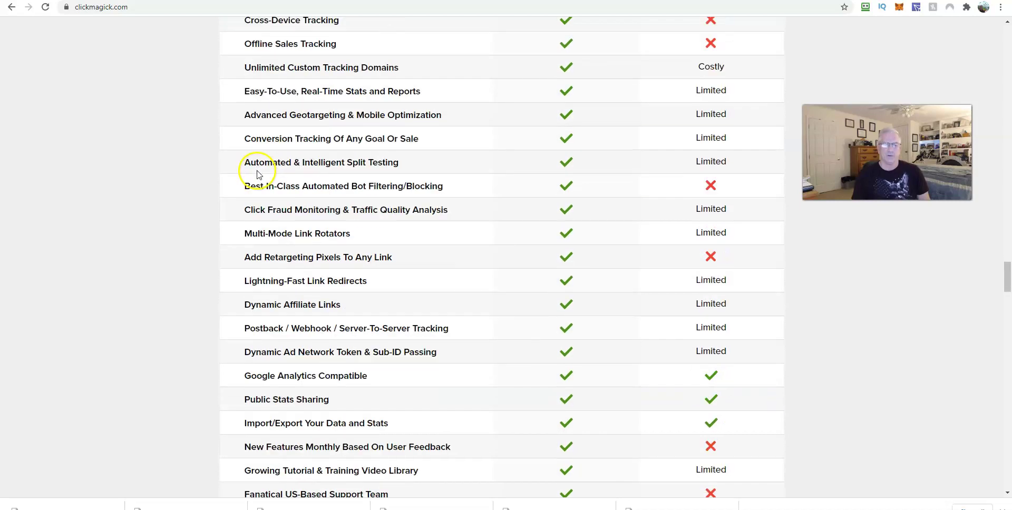
scroll(257, 173, "down", 2)
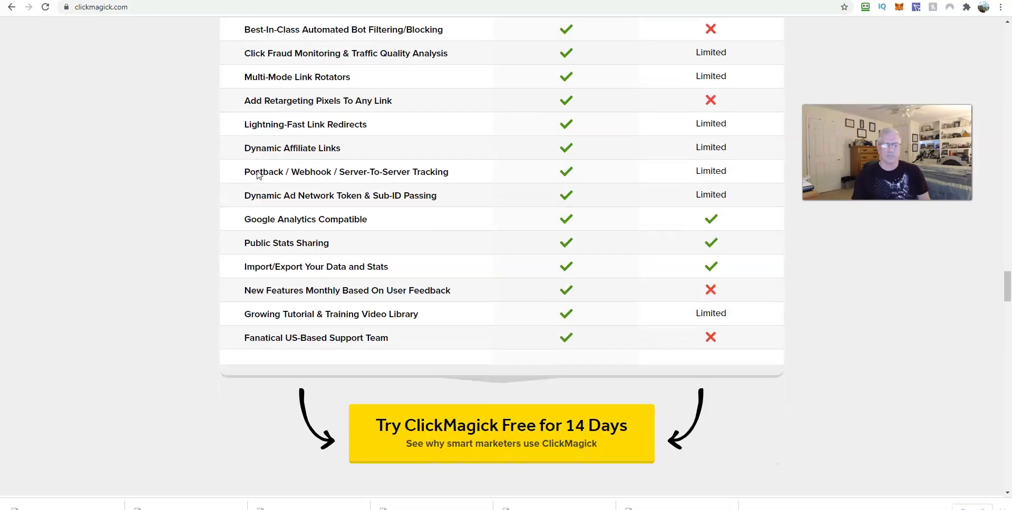
scroll(258, 171, "up", 2)
scroll(258, 171, "up", 10)
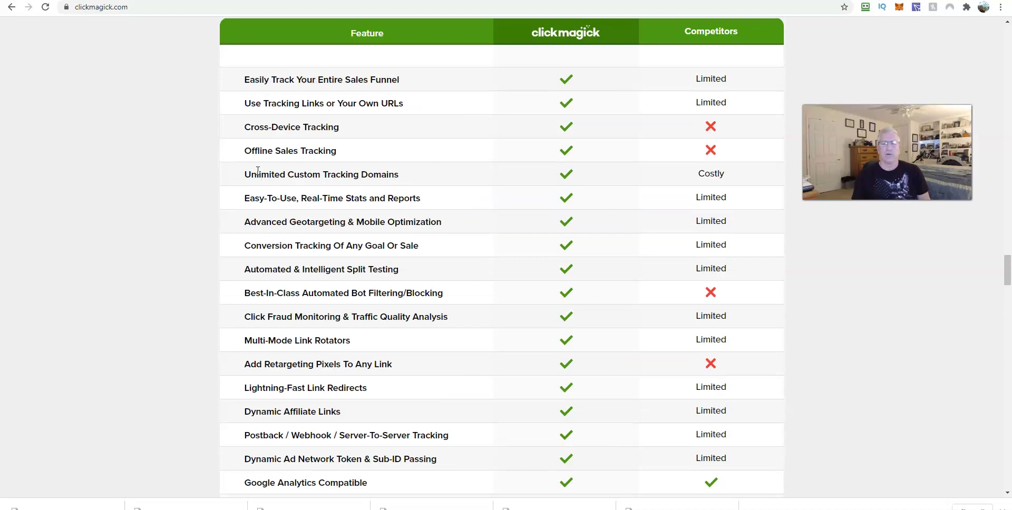
scroll(257, 171, "up", 14)
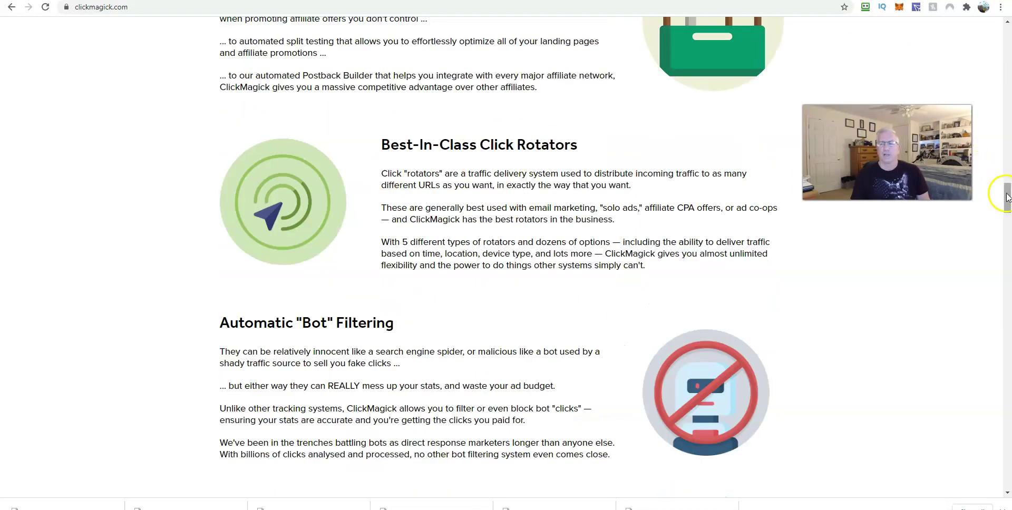
left_click_drag(1006, 195, 1006, 31)
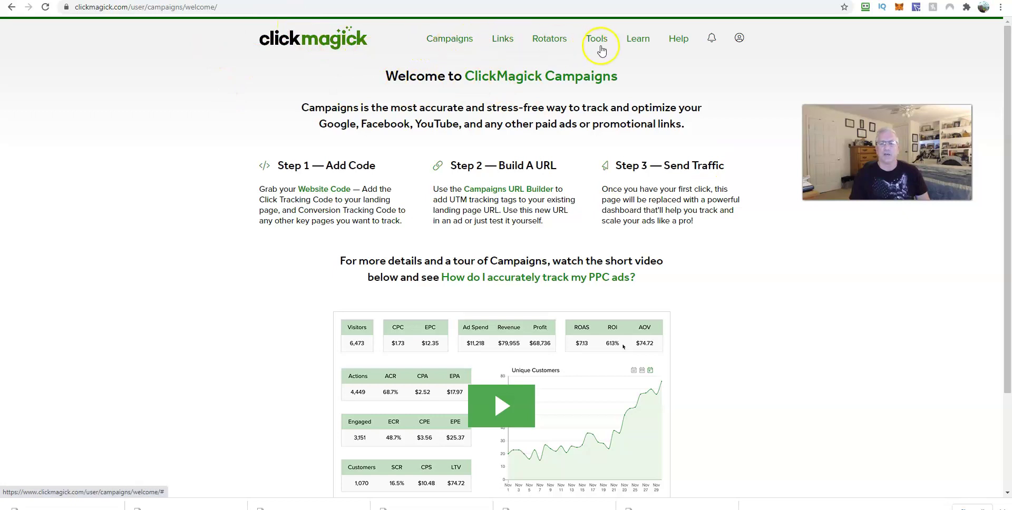
Open the Getting Started guide from the account's learning resources.
left_click(638, 40)
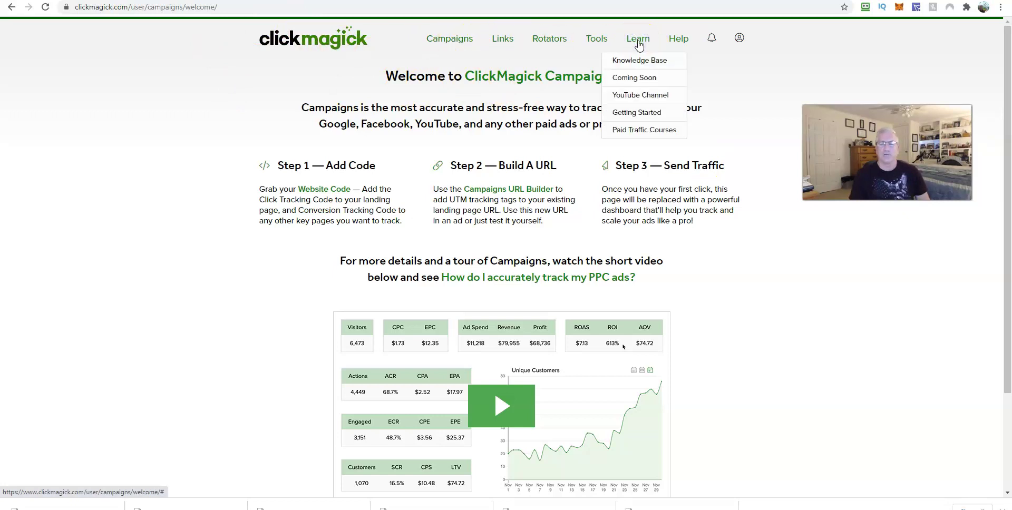
left_click(635, 62)
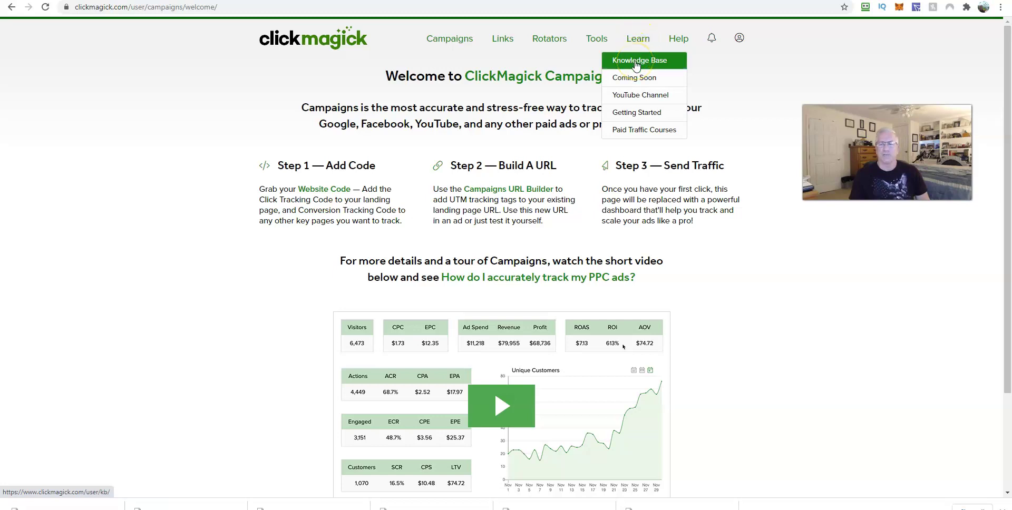
left_click(630, 119)
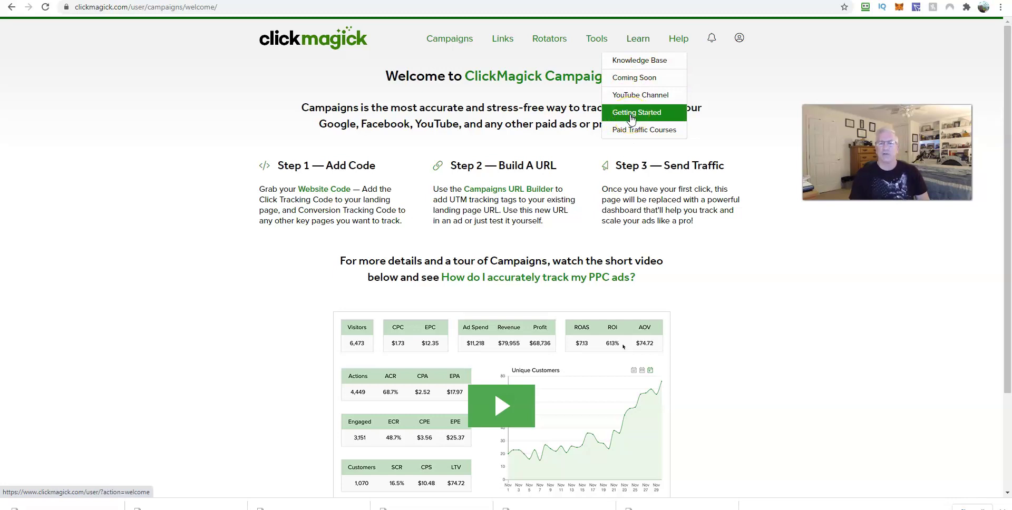
left_click(631, 117)
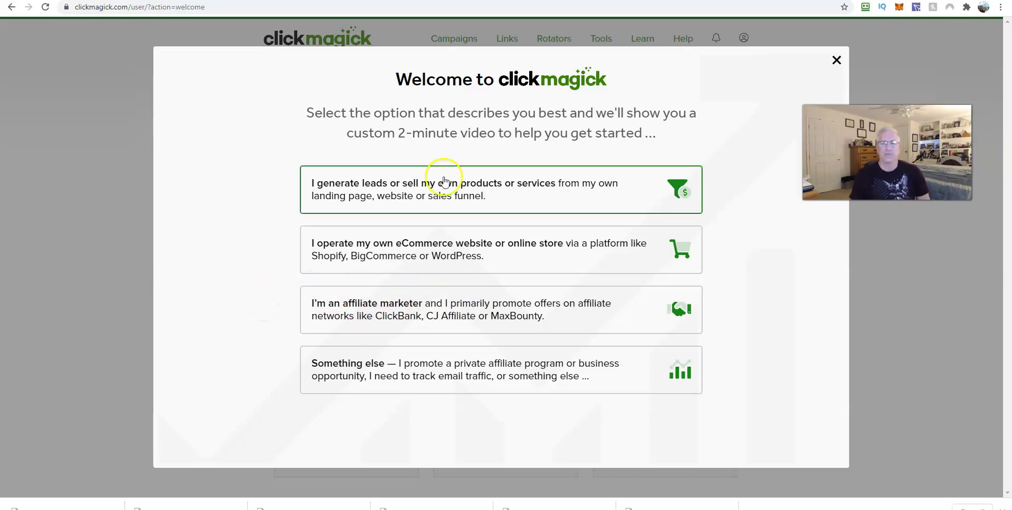
Close the welcome dialog without choosing a business type and open the Campaigns page.
left_click(838, 60)
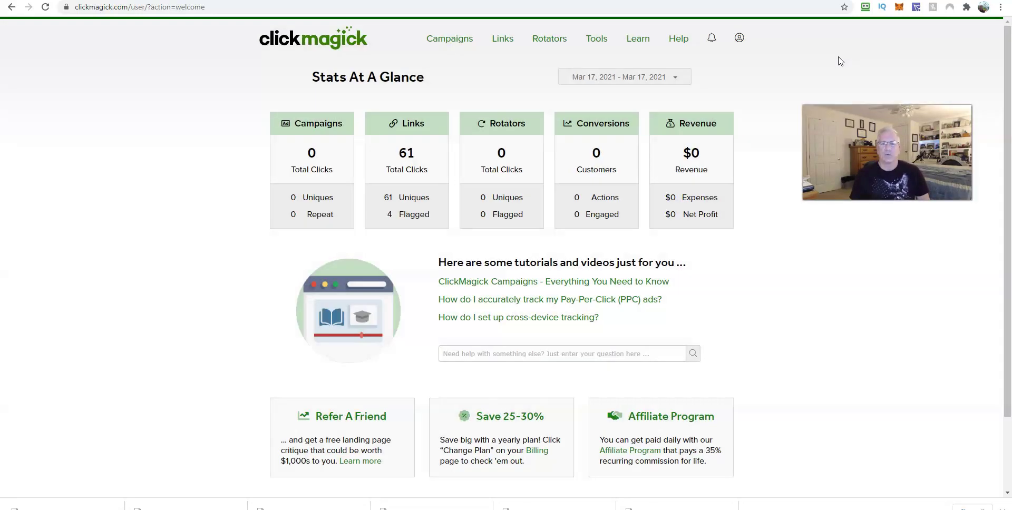
left_click(451, 40)
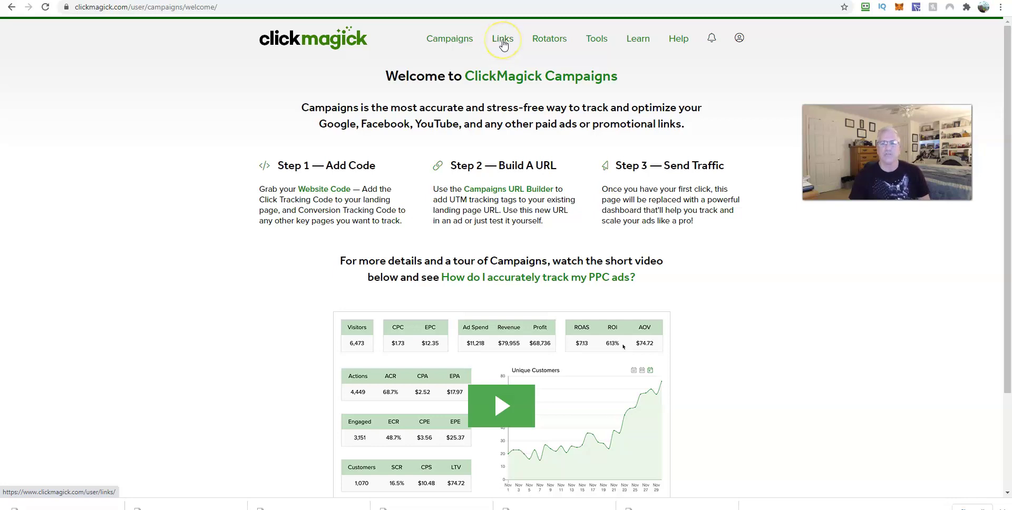
Look over the available tools and support options in the member area, and open the Links page.
left_click(554, 51)
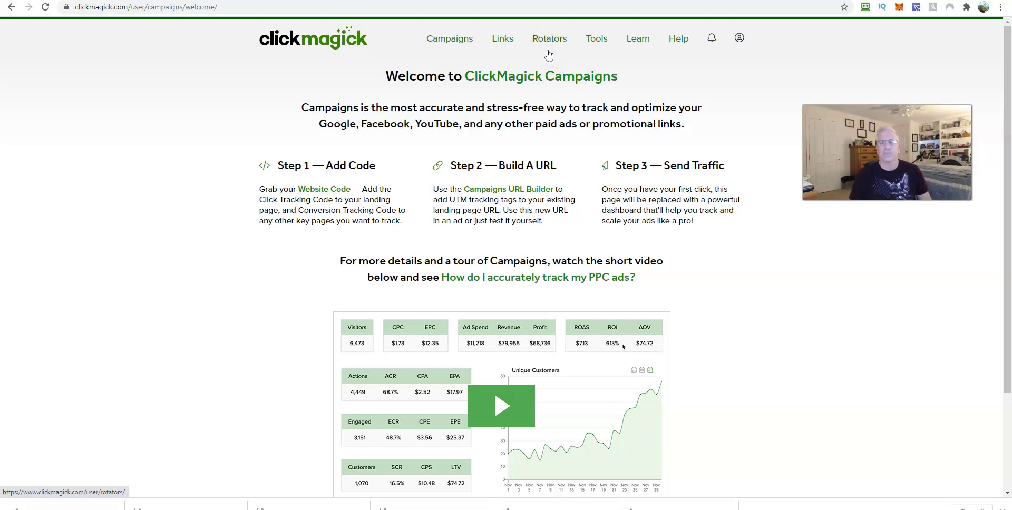
left_click(596, 41)
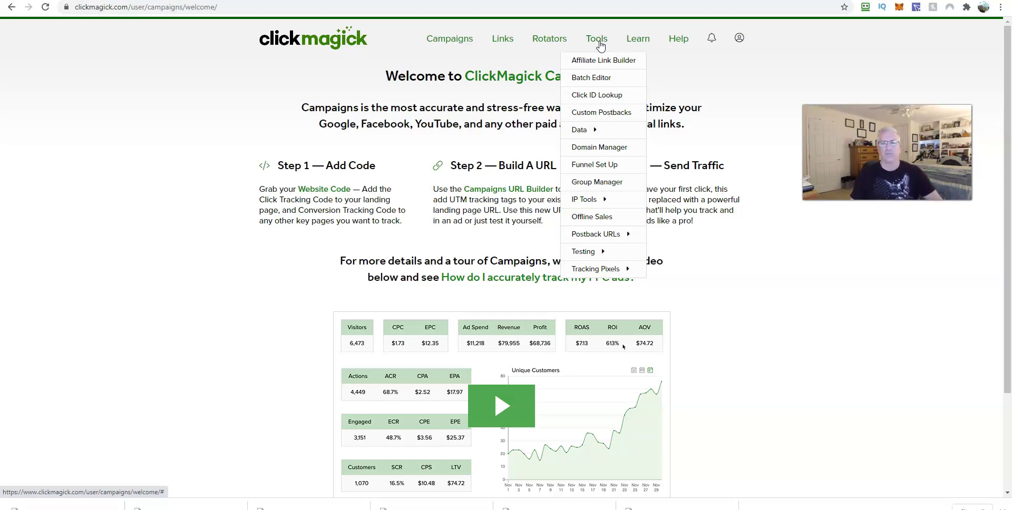
left_click(678, 42)
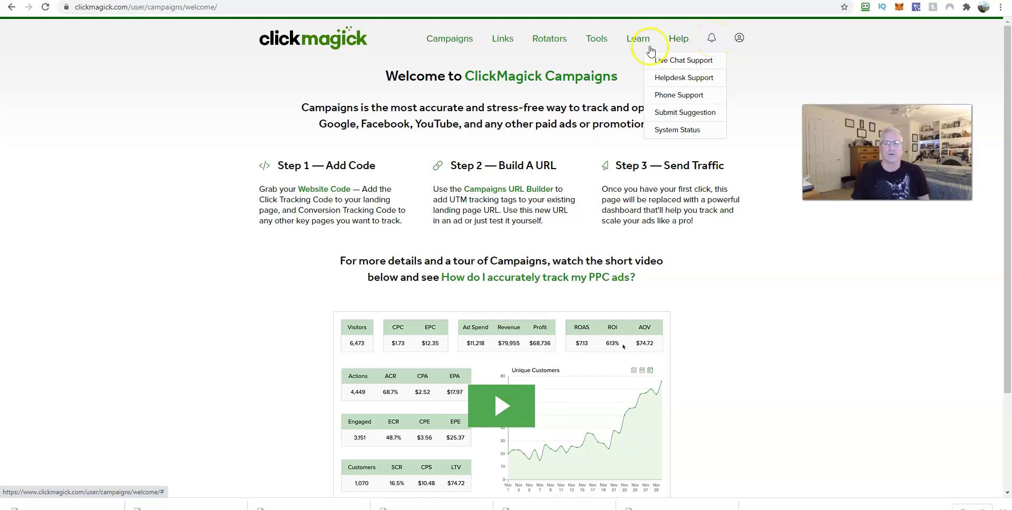
left_click(502, 41)
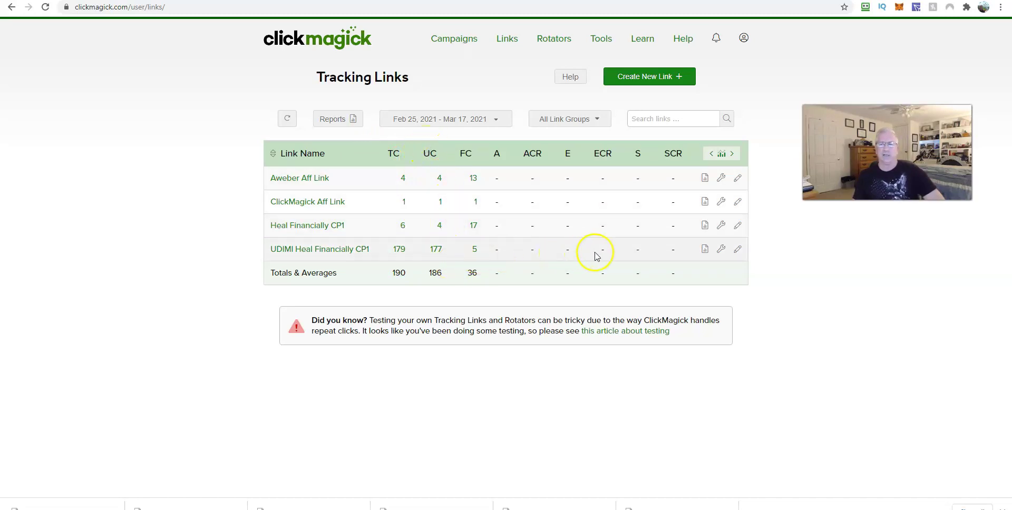
View the Traffic Analysis report by country for the UDIMI Heal Financially CP1 link, and close it.
left_click(705, 252)
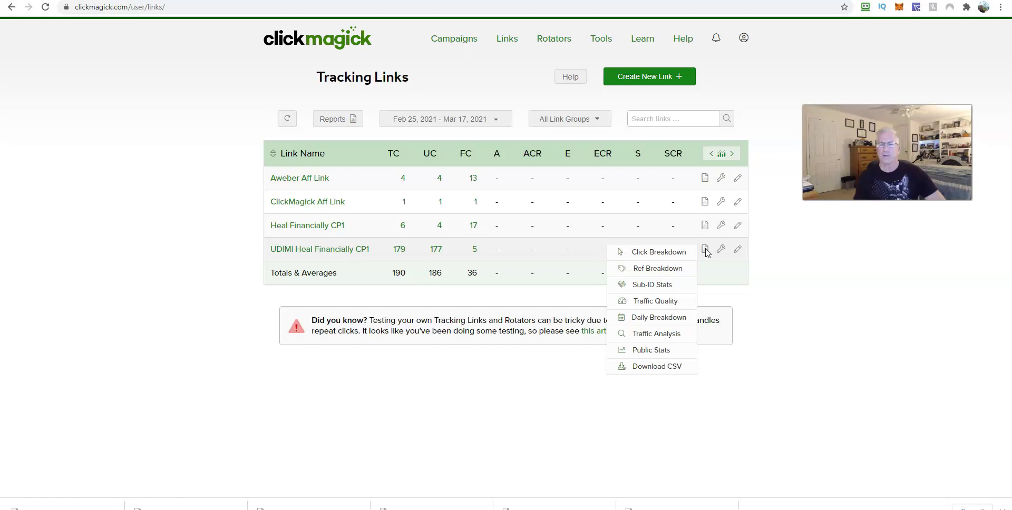
left_click(664, 256)
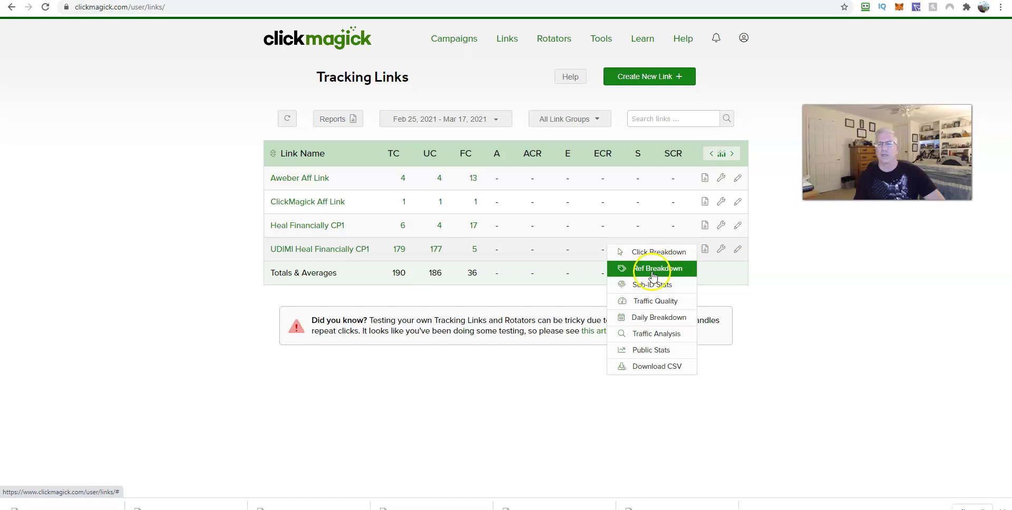
left_click(642, 304)
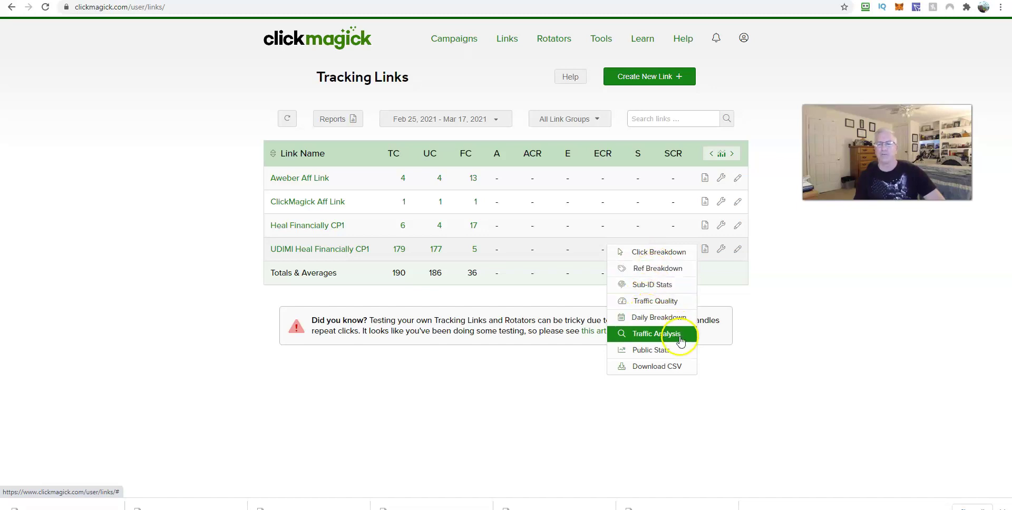
left_click(648, 334)
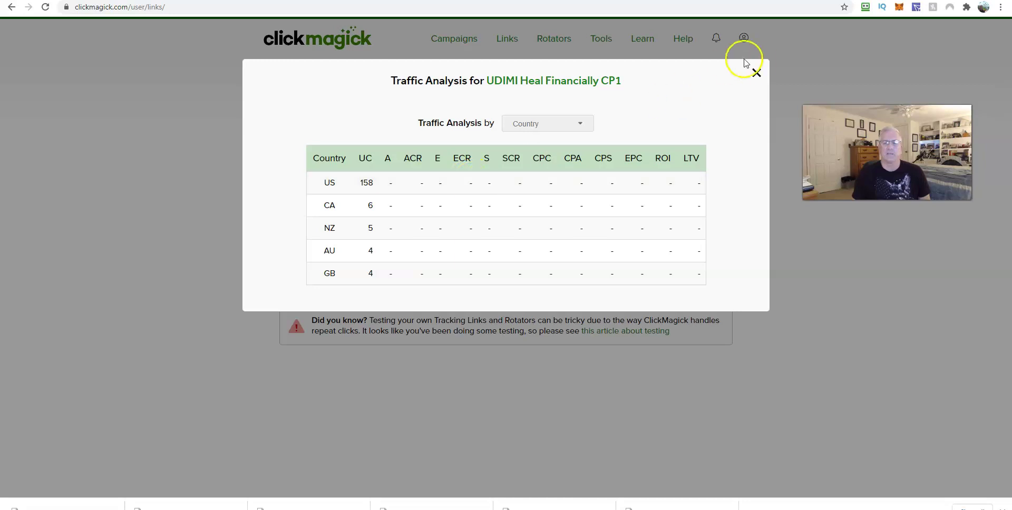
left_click(758, 71)
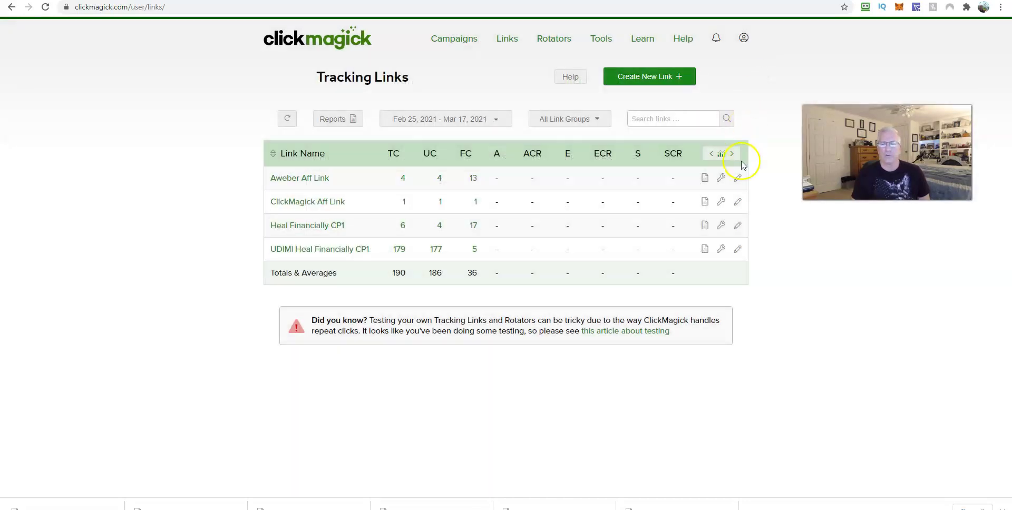
Check the Traffic Quality report for UDIMI Heal Financially CP1 and read the help article explaining its score, closing both.
left_click(705, 250)
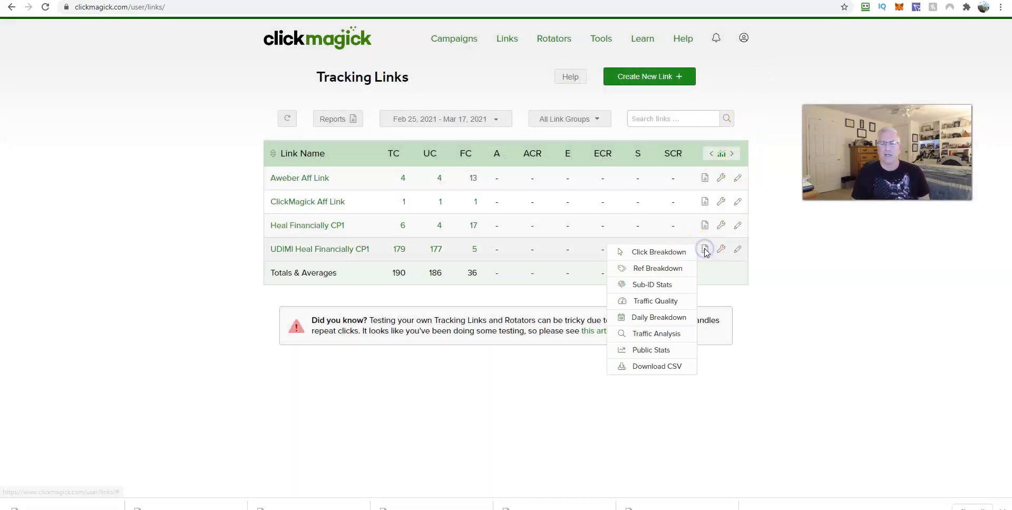
left_click(668, 305)
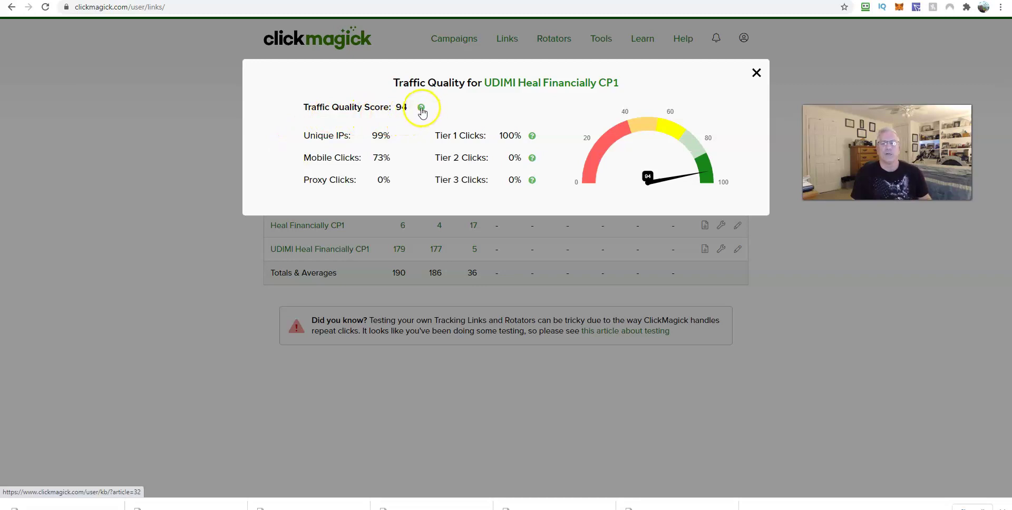
left_click(421, 108)
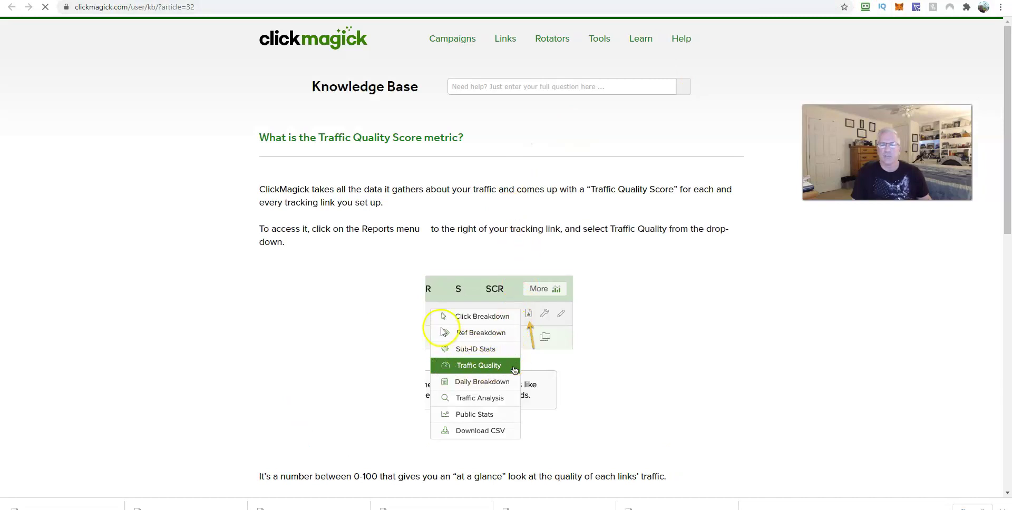
scroll(442, 332, "down", 1)
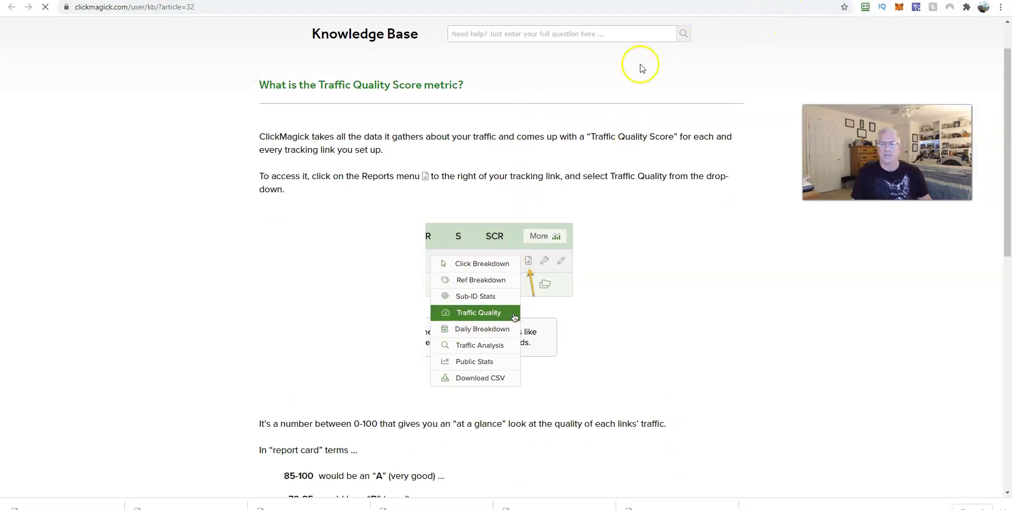
key("ctrl+w")
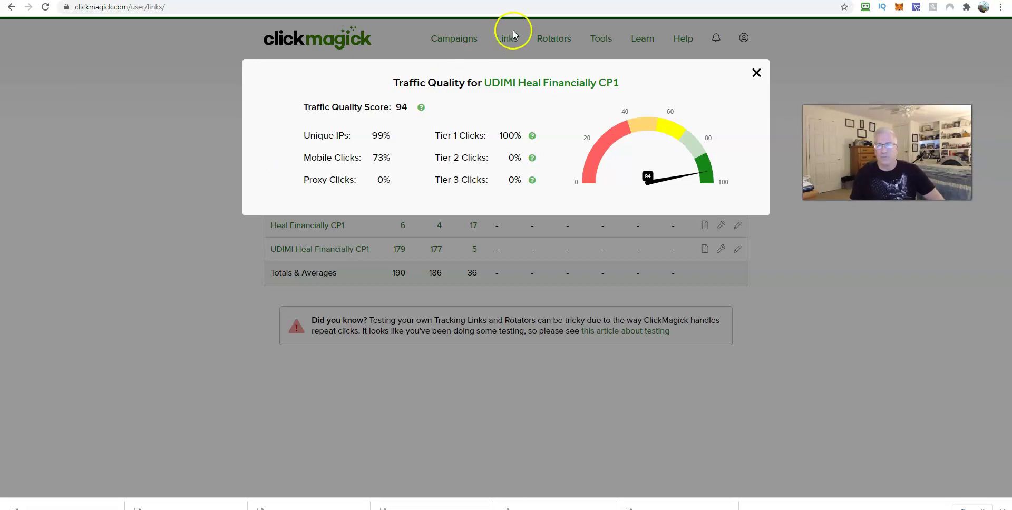
left_click(757, 73)
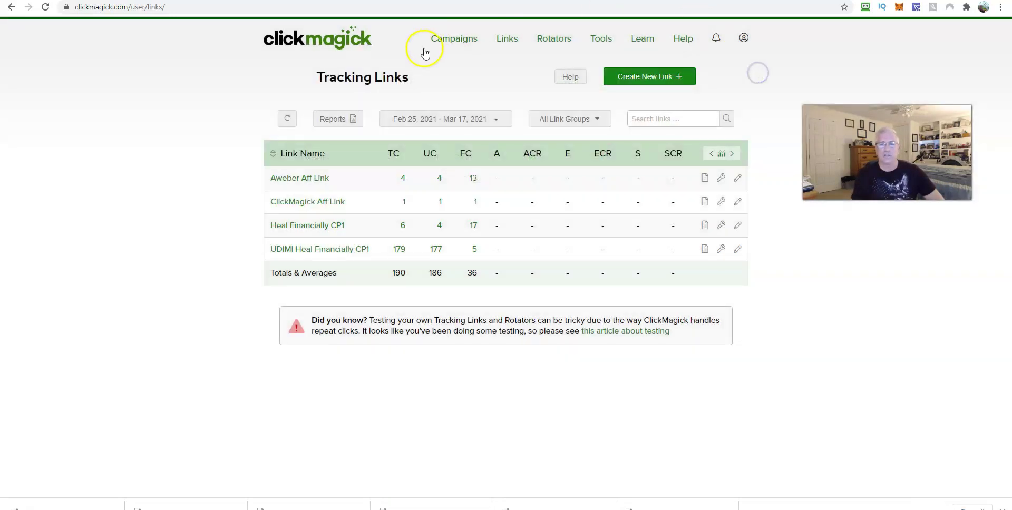
Start a new tracking link and name it Heal Financially CP3.
left_click(505, 43)
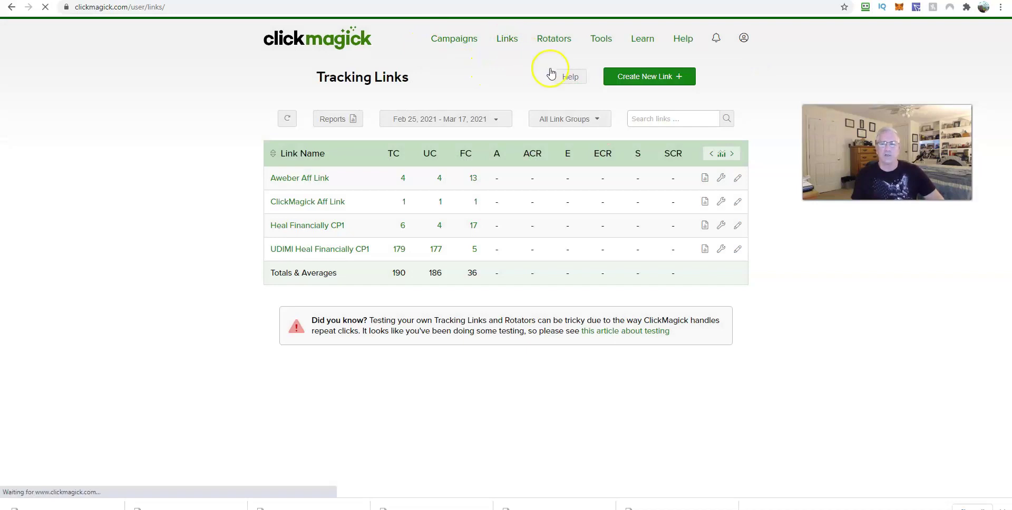
left_click(648, 78)
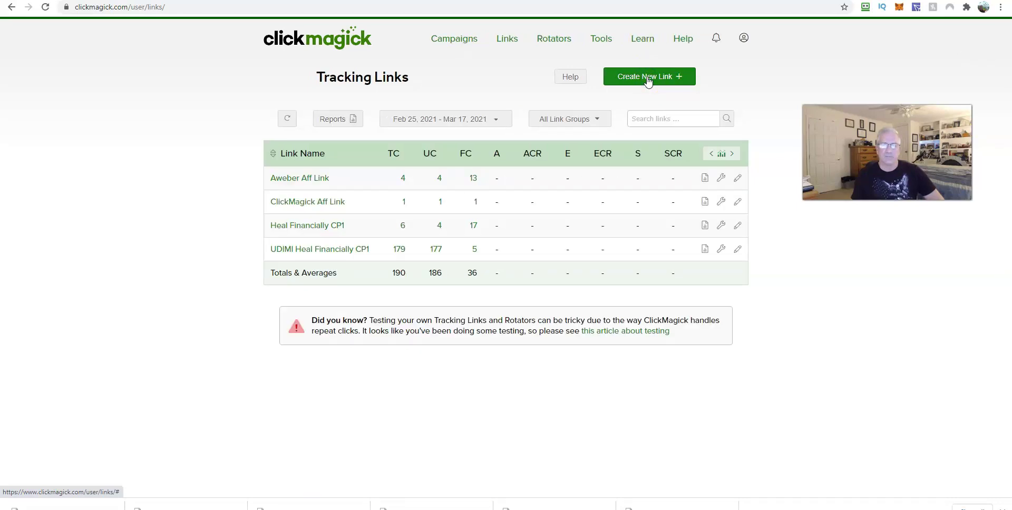
left_click(649, 80)
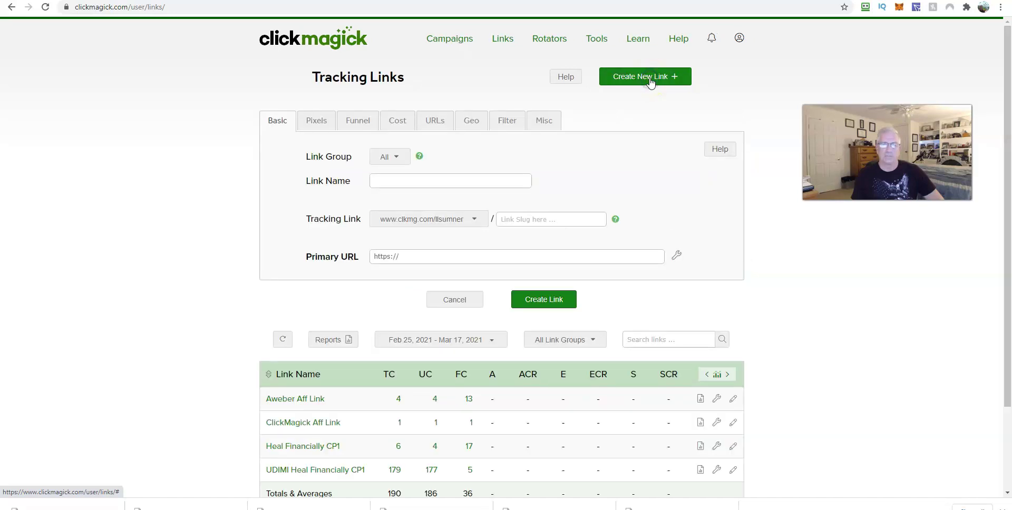
left_click(452, 178)
left_click(453, 179)
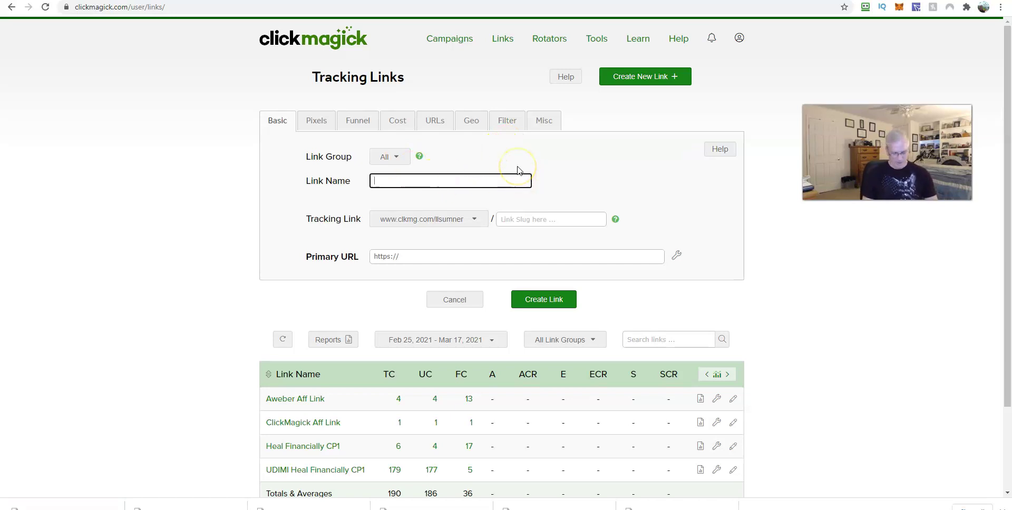
type("Heal Fina")
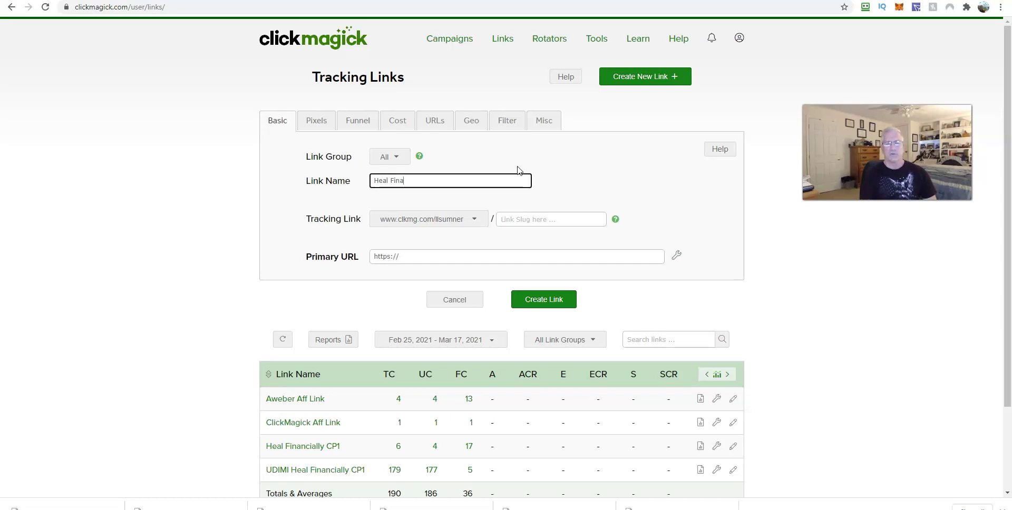
type("ncially CP3")
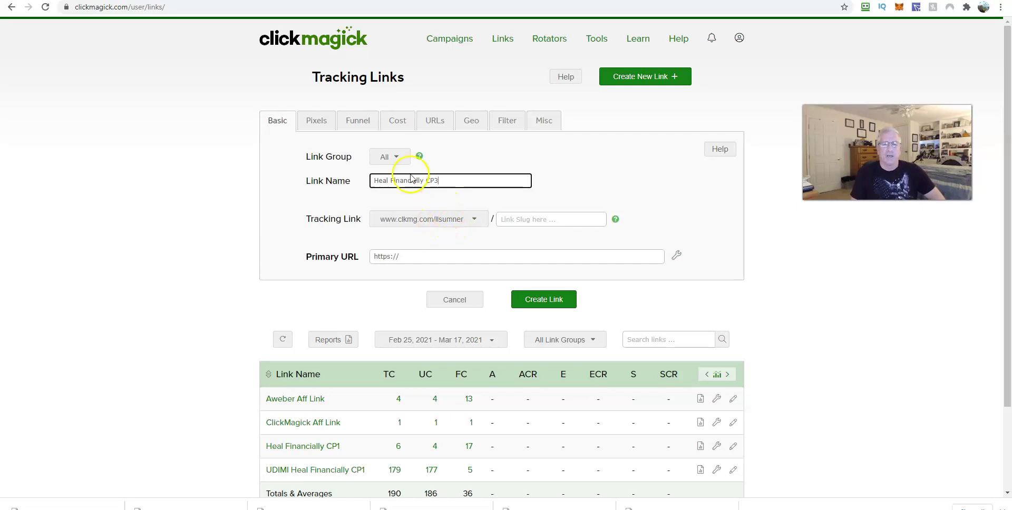
Copy the Capture Page 3 link from the Heal Financially marketing page and enter it as the tracking link's Primary URL.
left_click(366, 0)
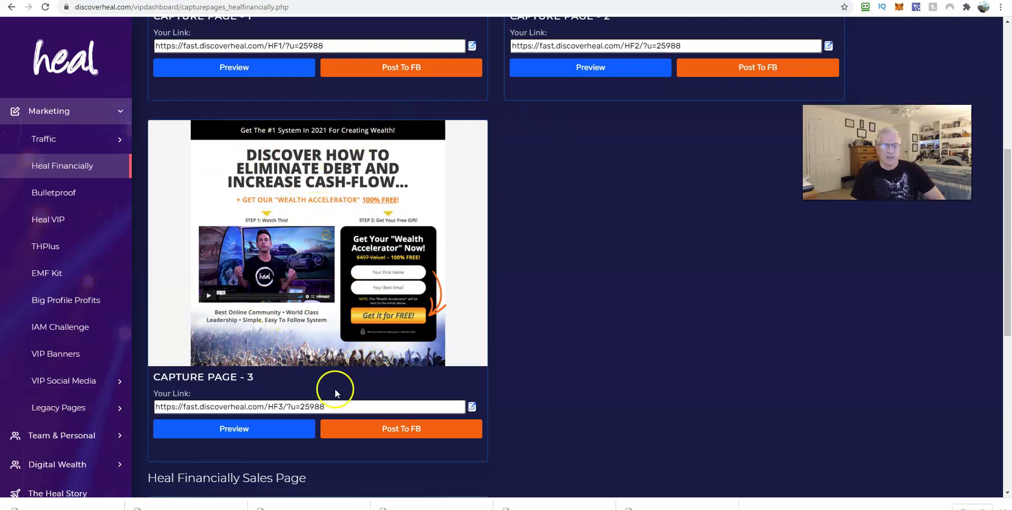
left_click(319, 407)
left_click_drag(318, 407, 156, 404)
key("ctrl+c")
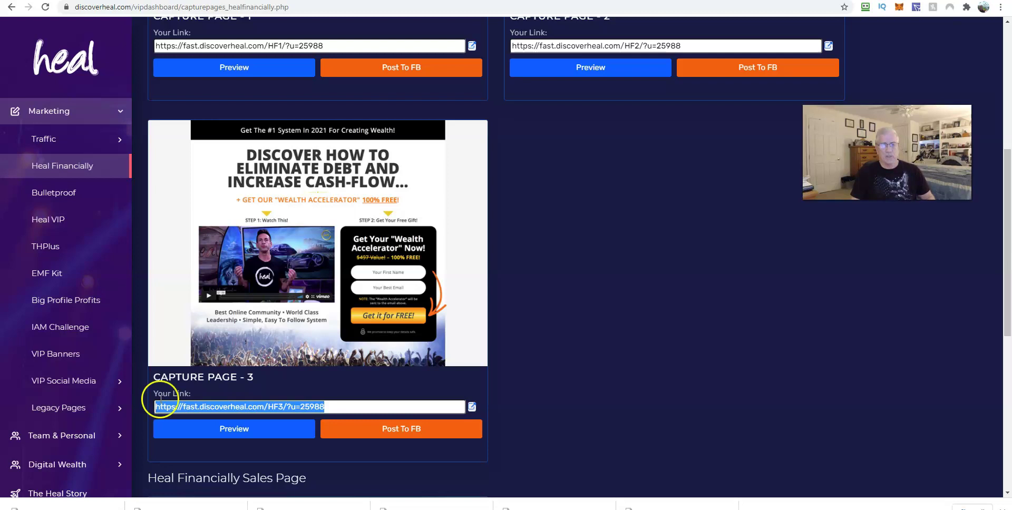
key("ctrl+Tab")
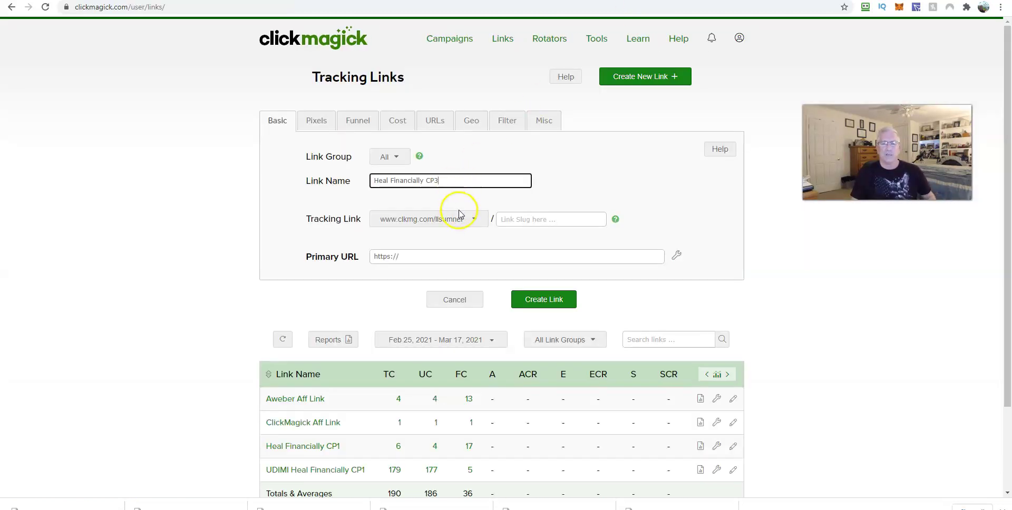
left_click_drag(451, 255, 321, 261)
key("ctrl+v")
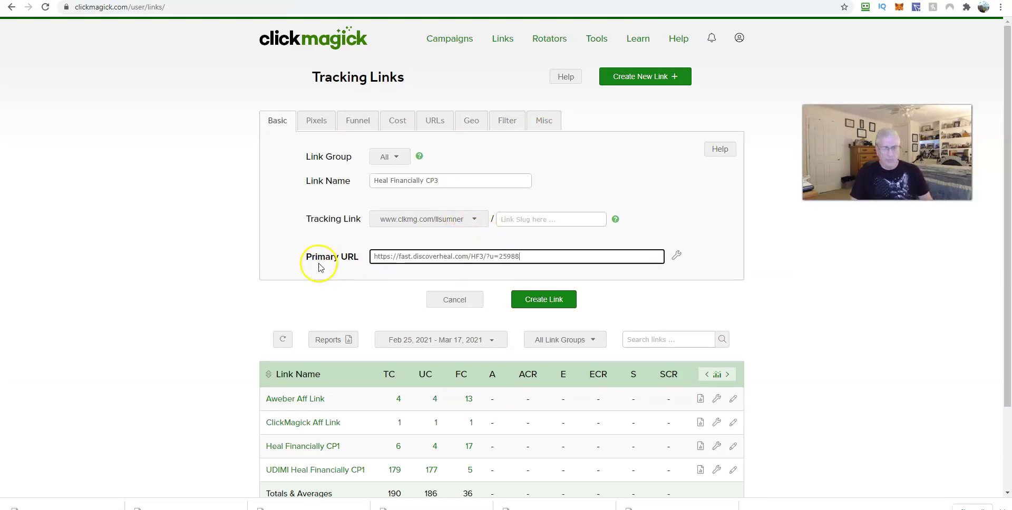
left_click(506, 219)
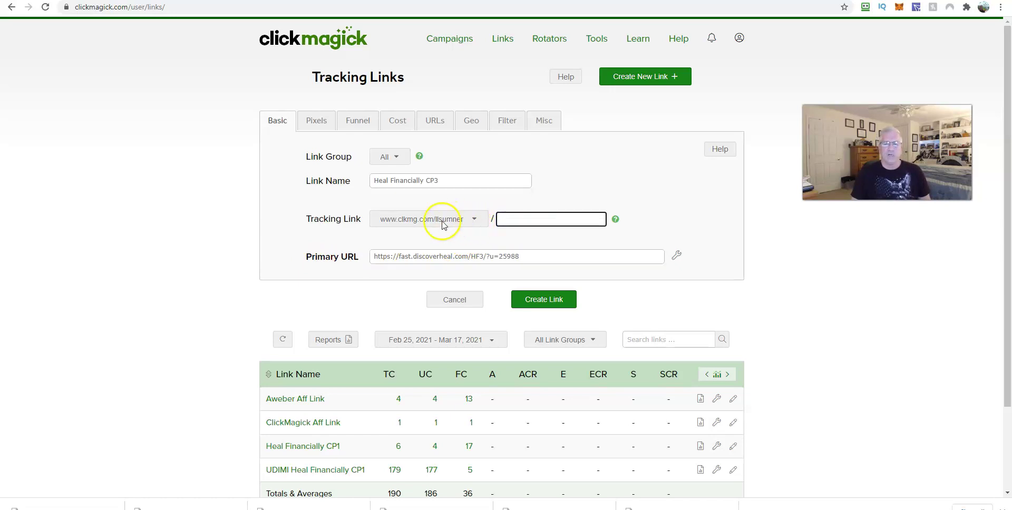
left_click(406, 219)
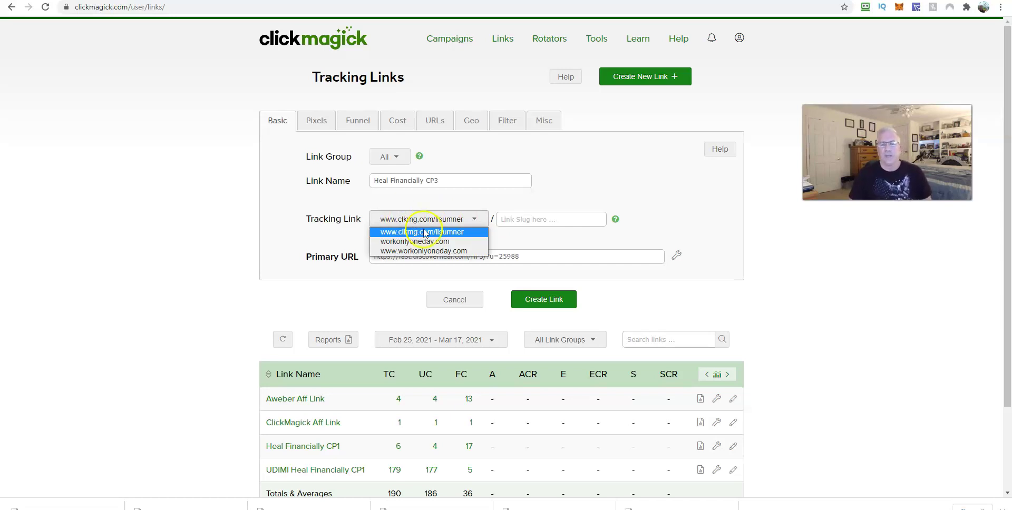
left_click(410, 251)
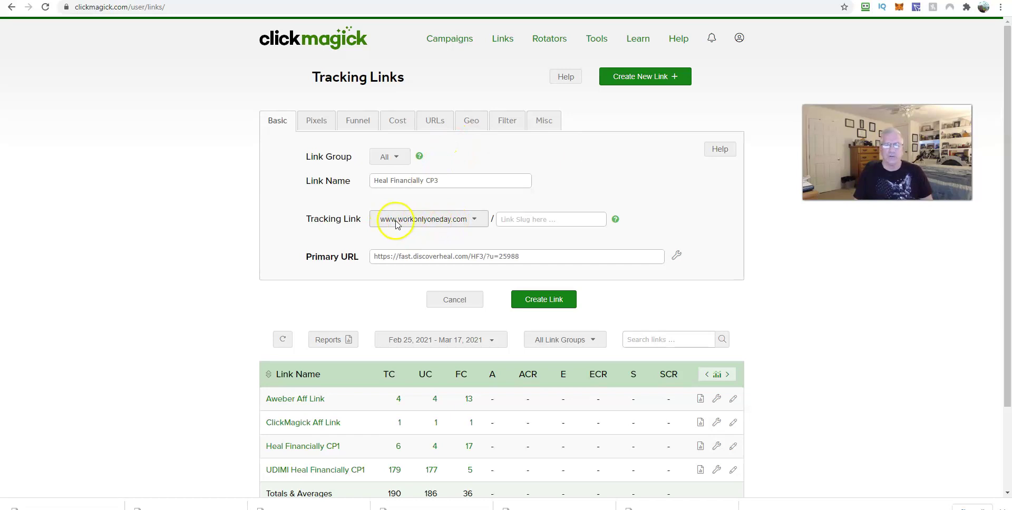
left_click(514, 219)
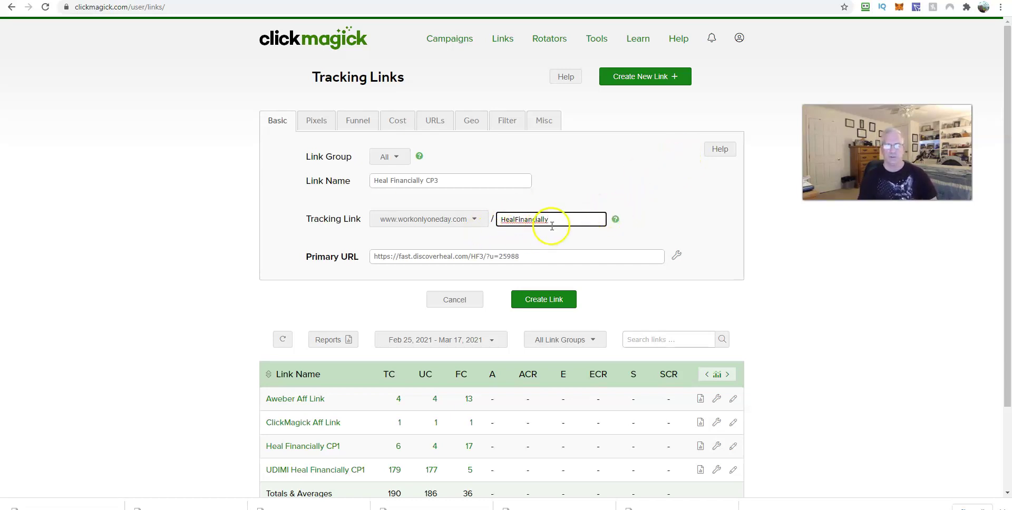
type("N")
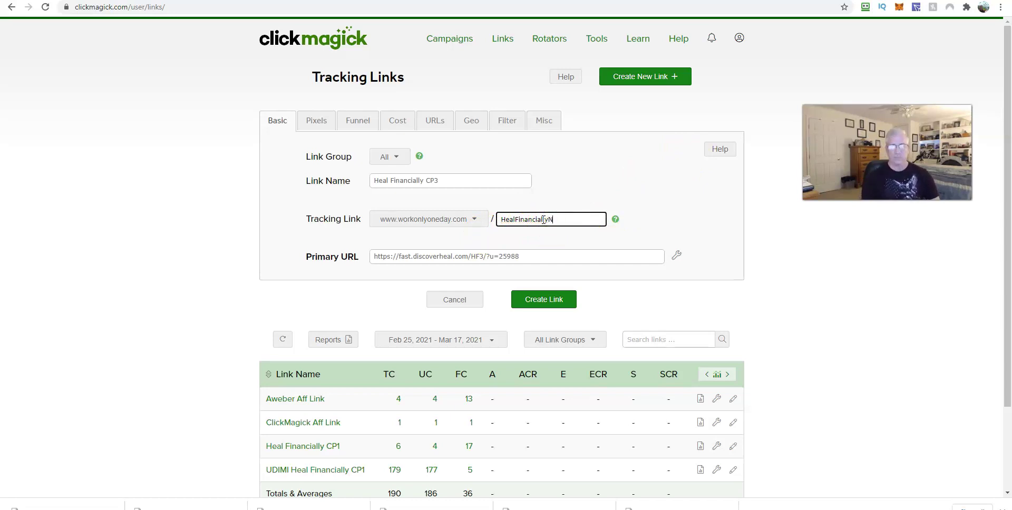
type("ow")
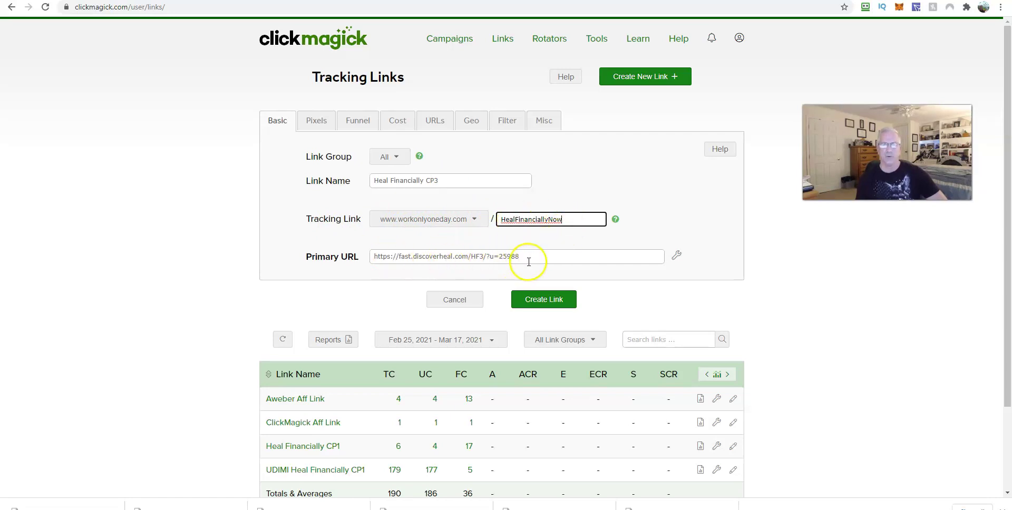
left_click(547, 303)
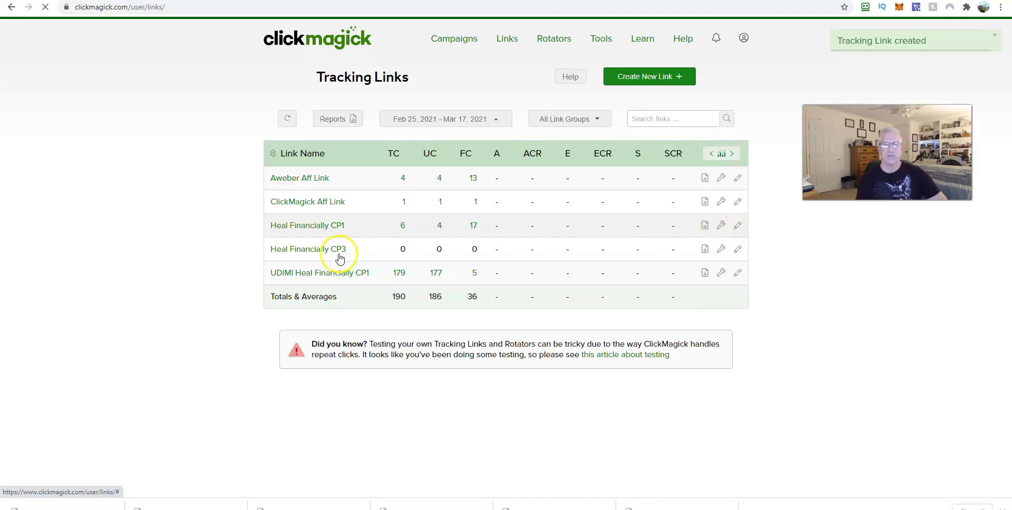
Test the Heal Financially CP3 tracking link by opening its copied address in a new browser tab, and save the link's settings.
left_click(305, 252)
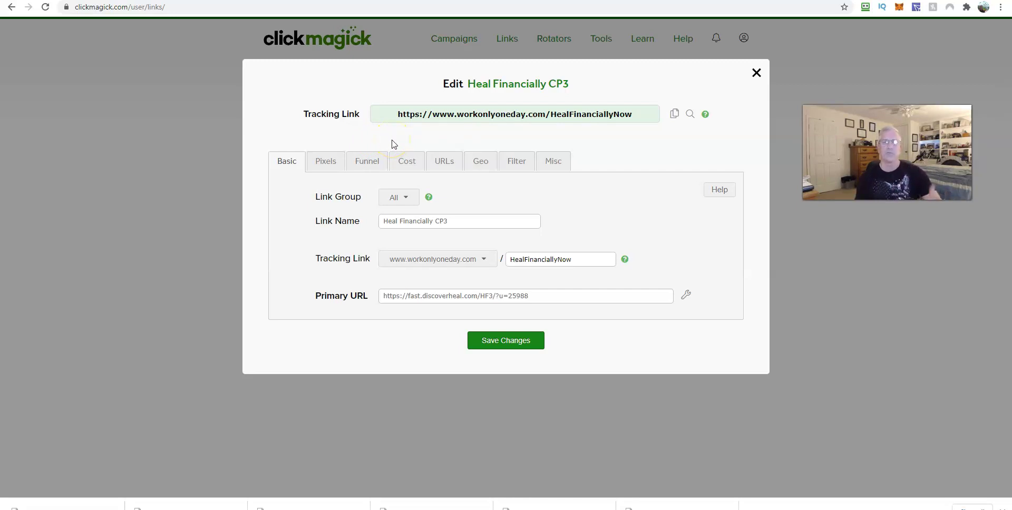
left_click(674, 116)
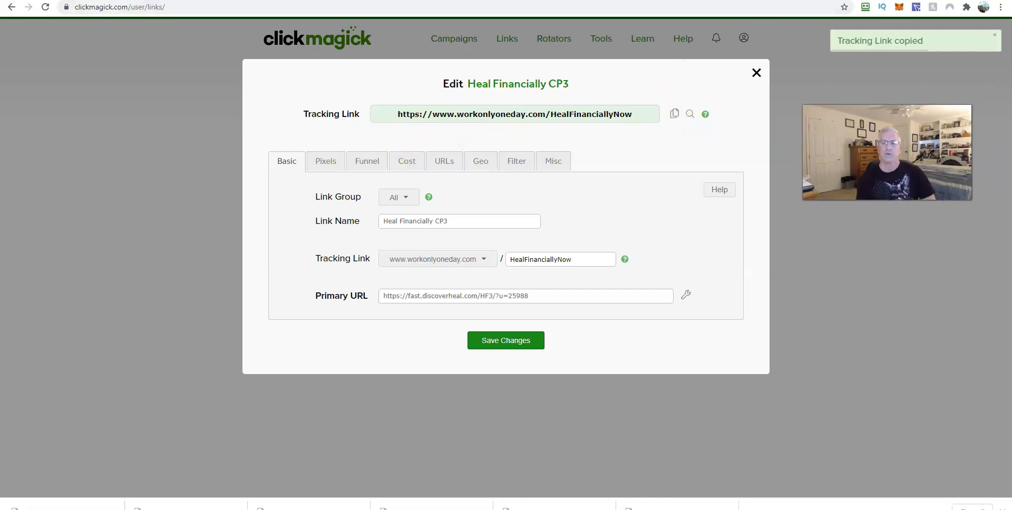
key("ctrl+t")
left_click(639, 8)
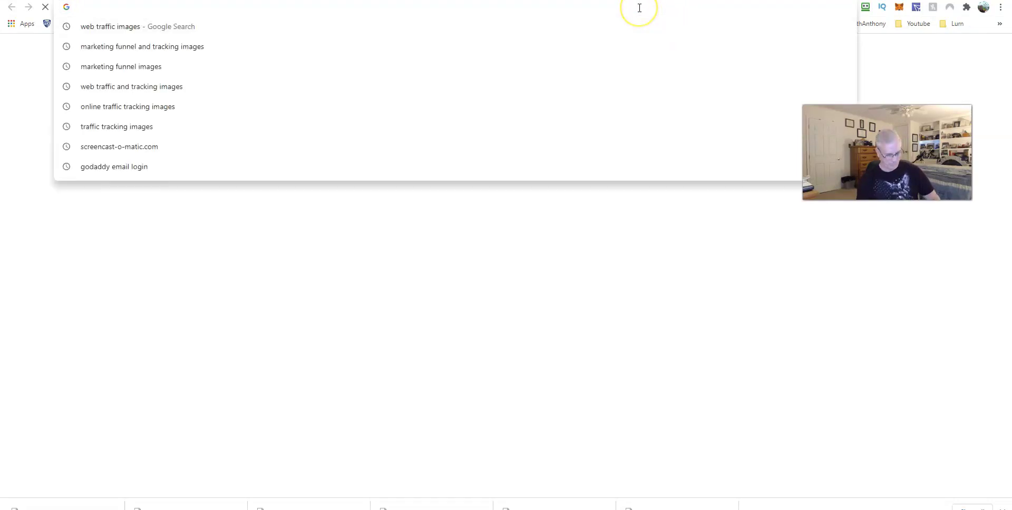
key("ctrl+v")
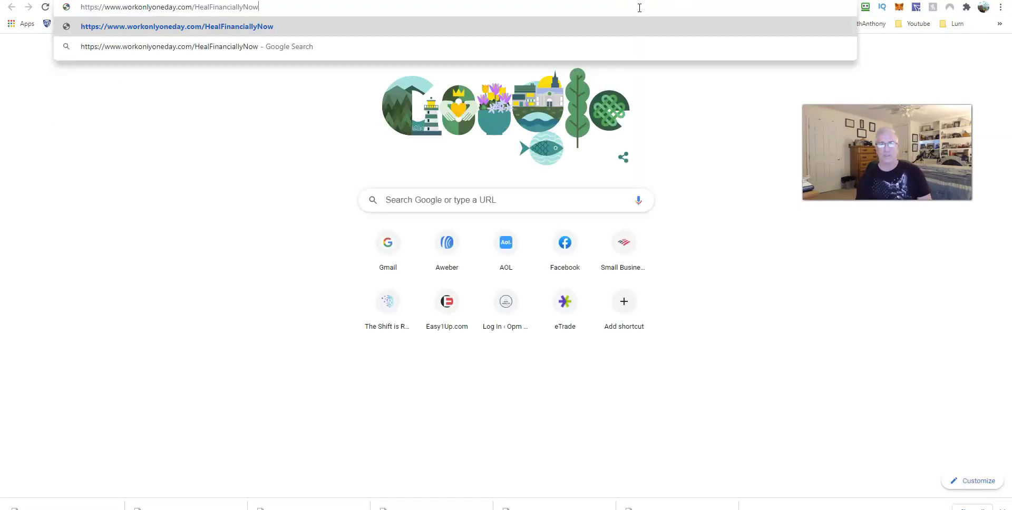
key("Return")
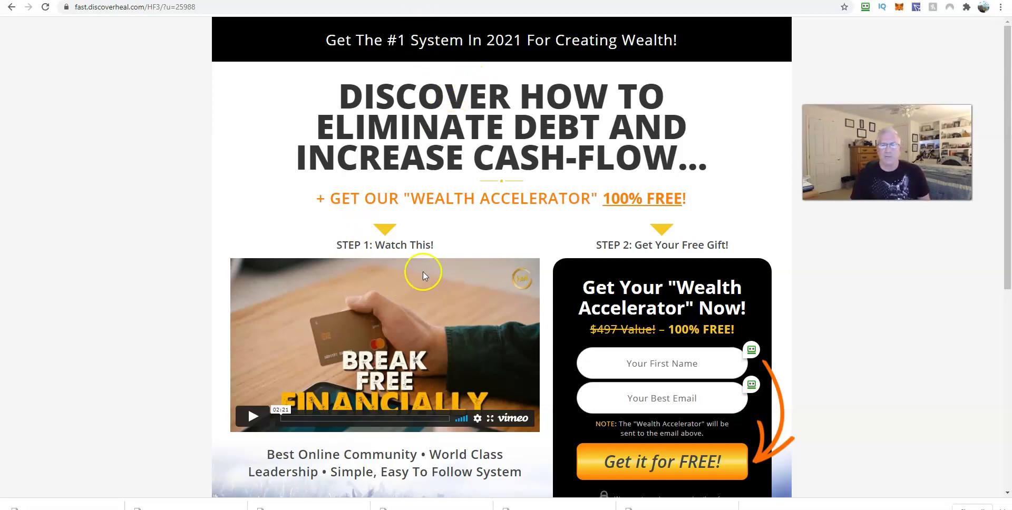
left_click(707, 1)
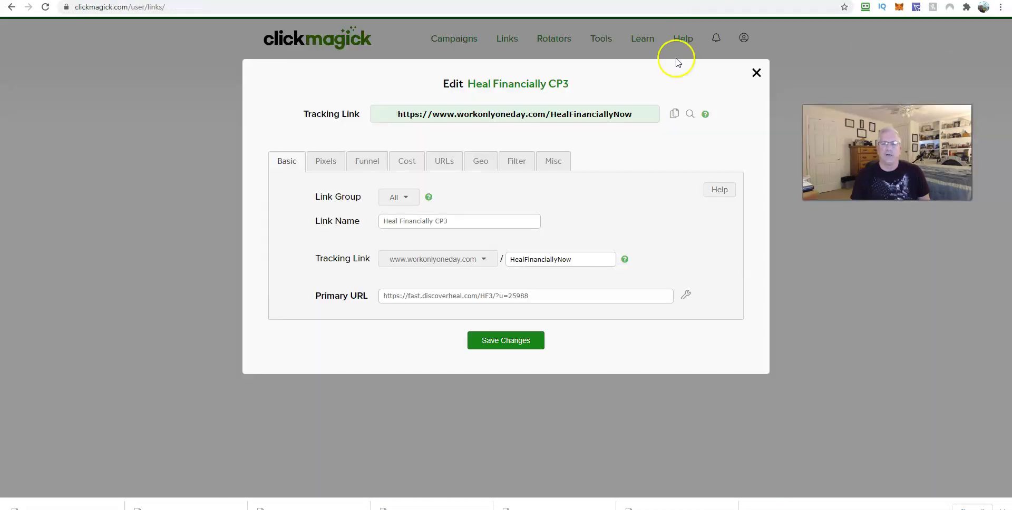
left_click(511, 342)
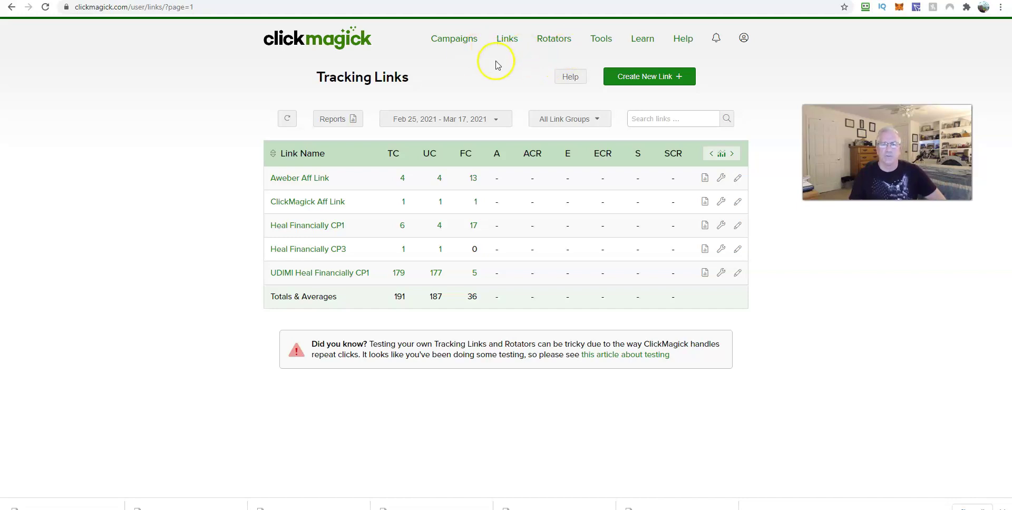
Open the Knowledge Base and search it for "Setup Domain".
left_click(642, 43)
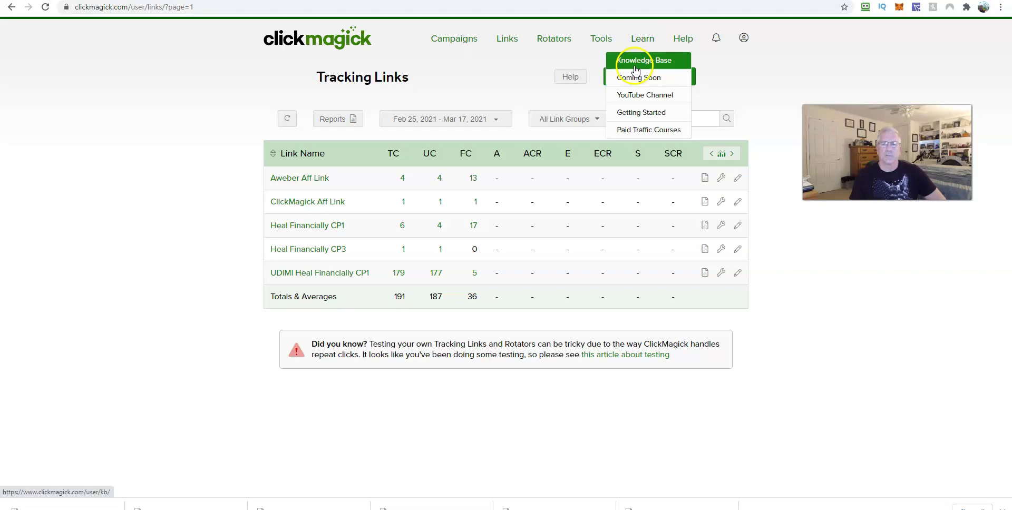
left_click(634, 60)
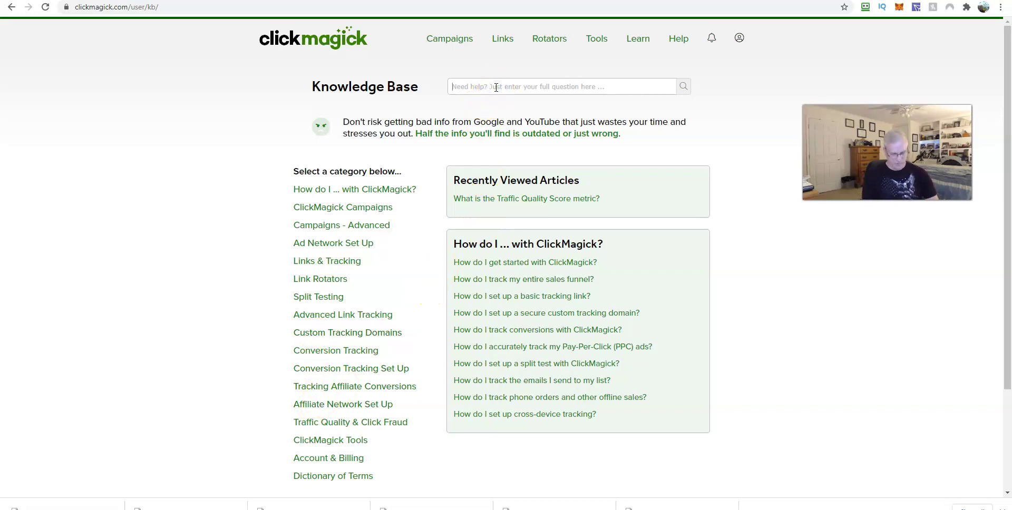
type("Setup Domain")
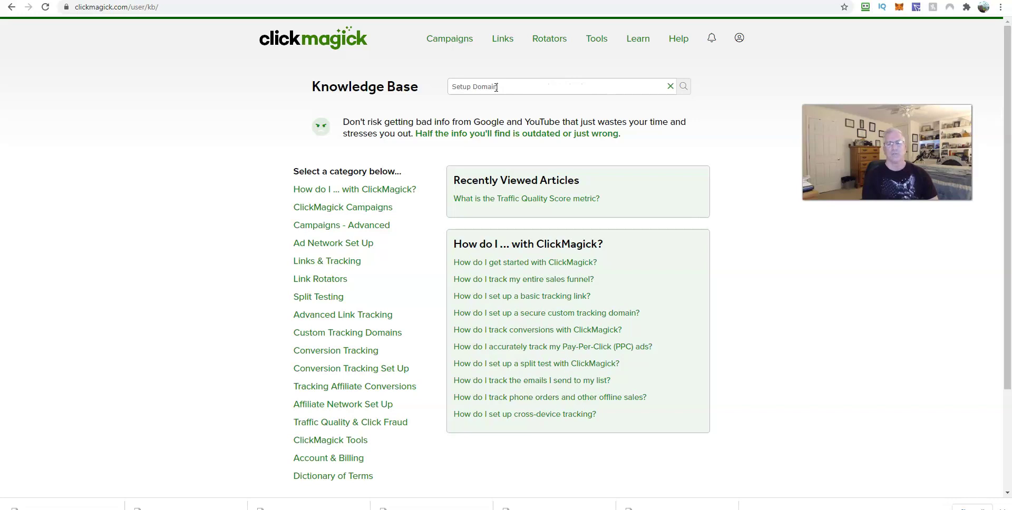
key("Return")
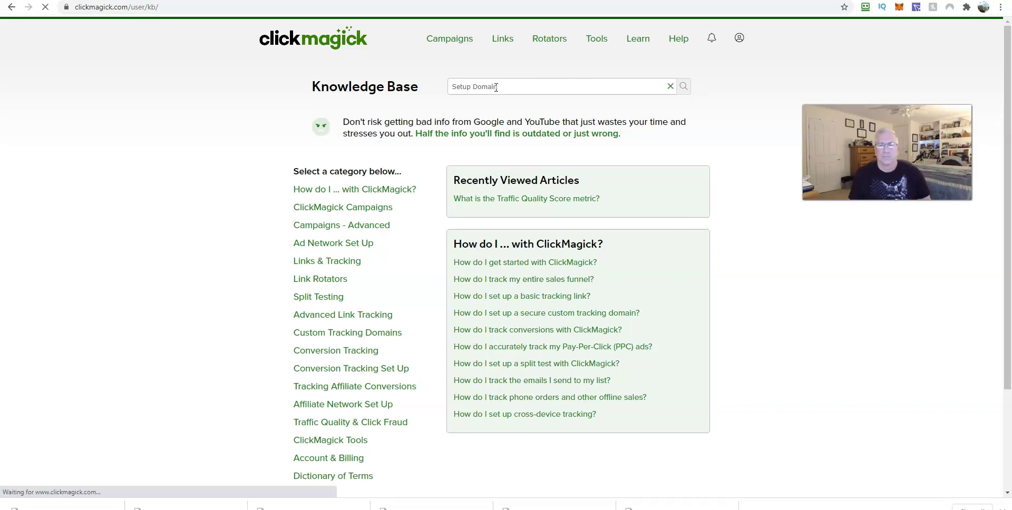